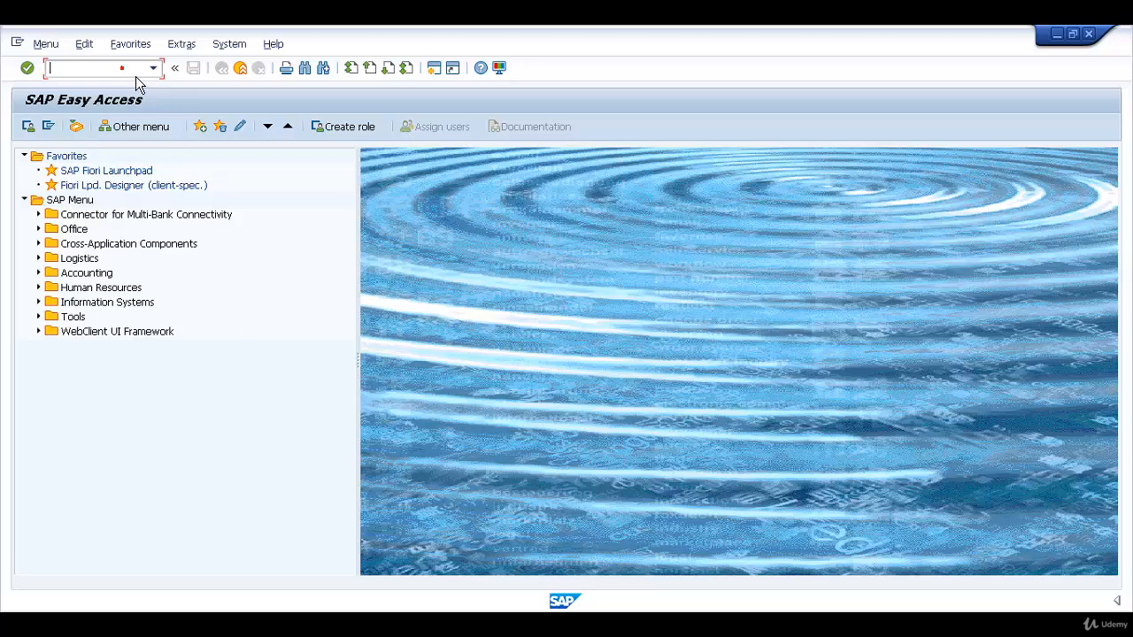
# Start transaction bp for business partner maintenance and set the search to 3 Organizations by 2 Search Term
pyautogui.write('bp')
pyautogui.press('Return')
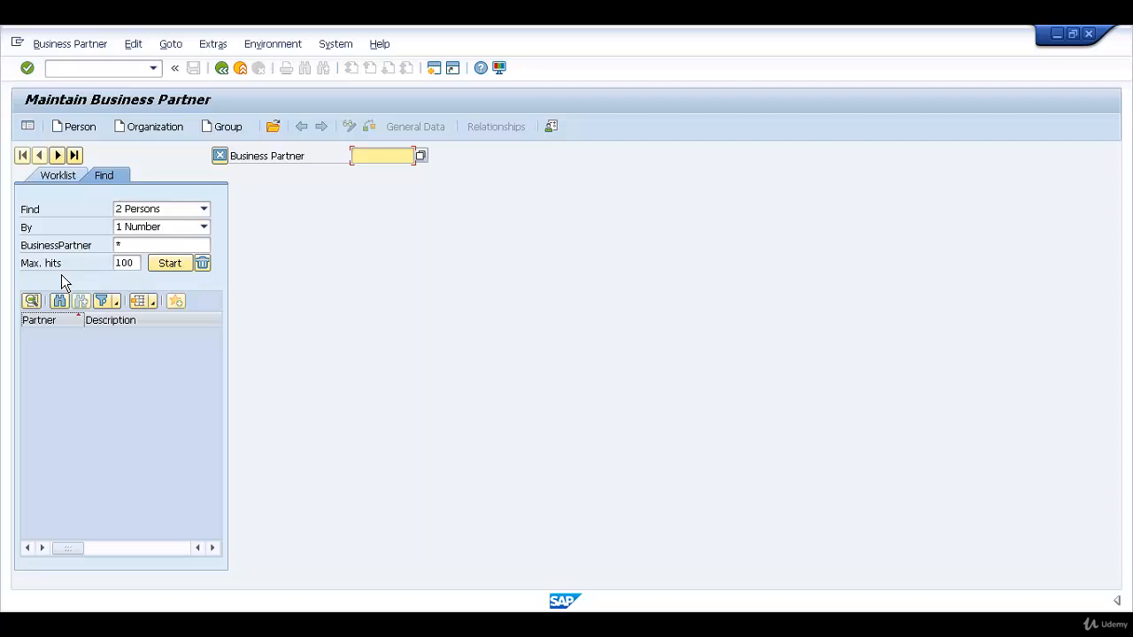
pyautogui.click(209, 212)
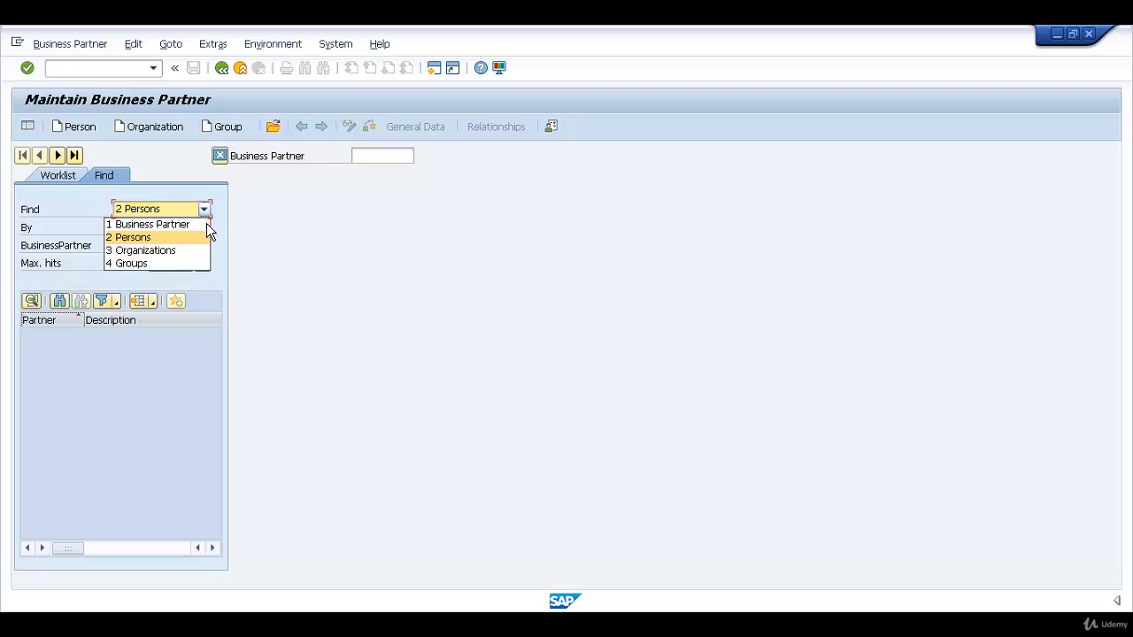
pyautogui.click(182, 257)
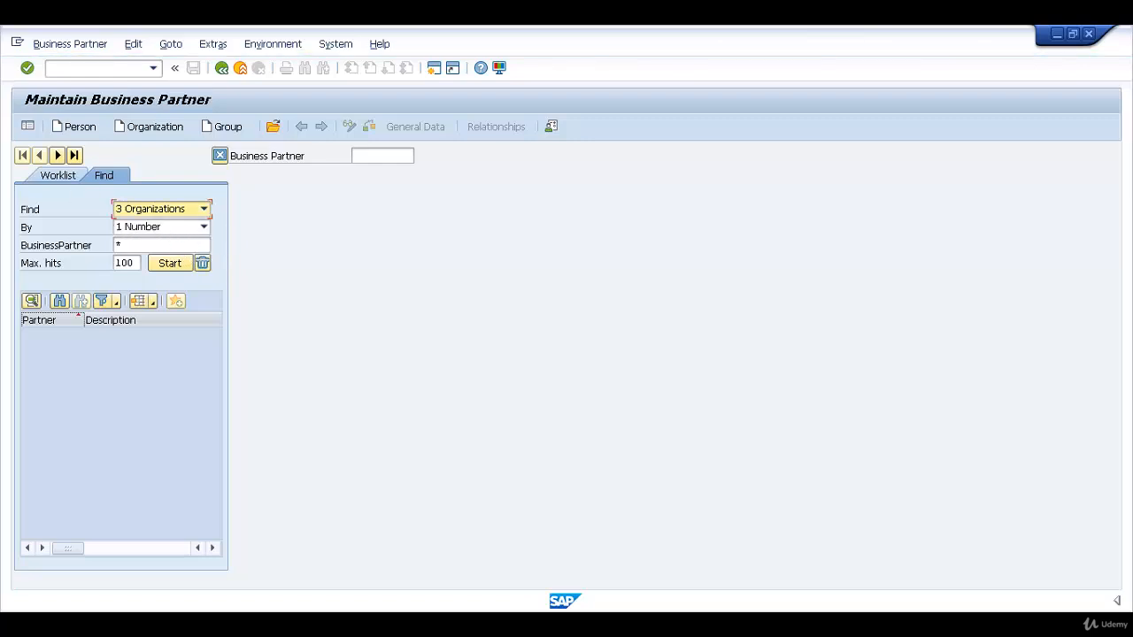
pyautogui.click(169, 234)
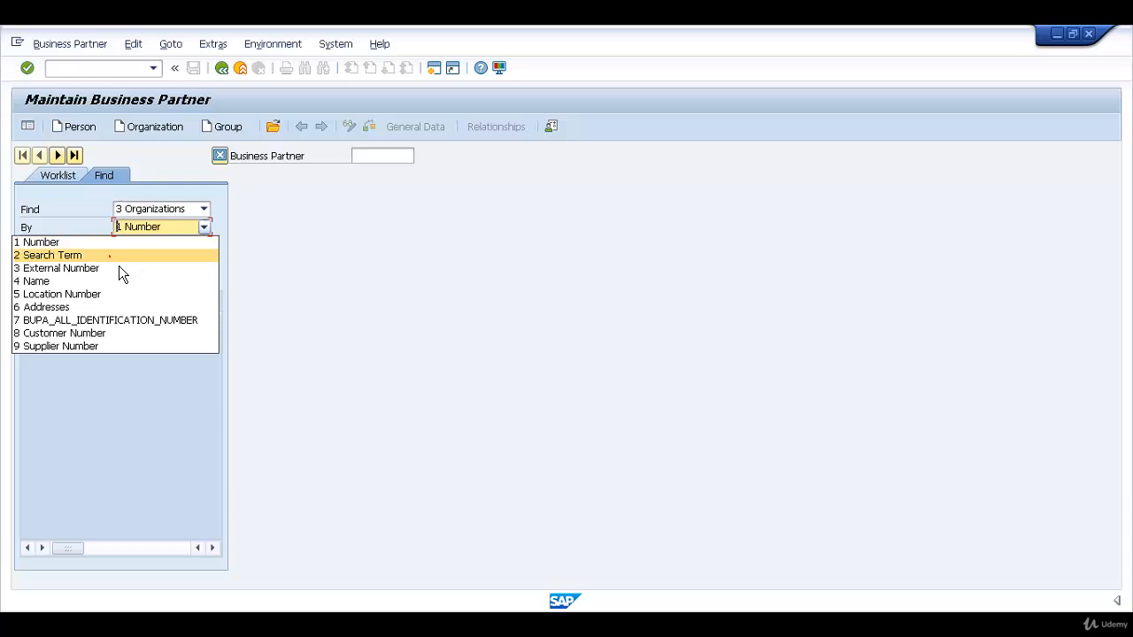
pyautogui.click(119, 265)
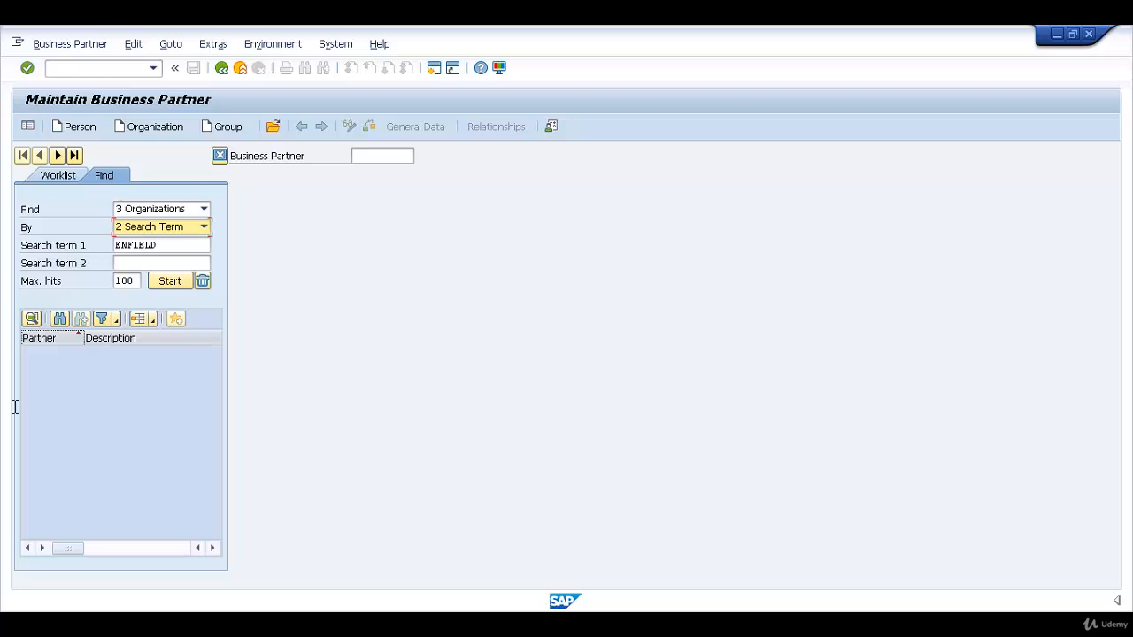
# Search for organizations with Stratford as search term 1 and open the Stratford Cars business partner
pyautogui.moveTo(190, 245); pyautogui.dragTo(115, 245)
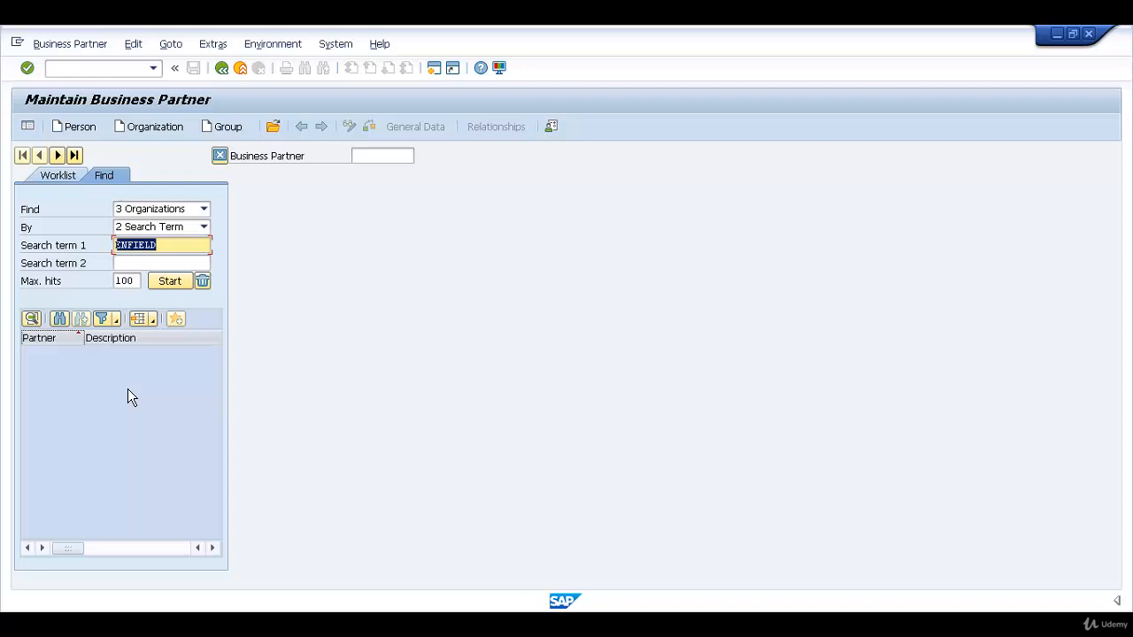
pyautogui.write('Stratford')
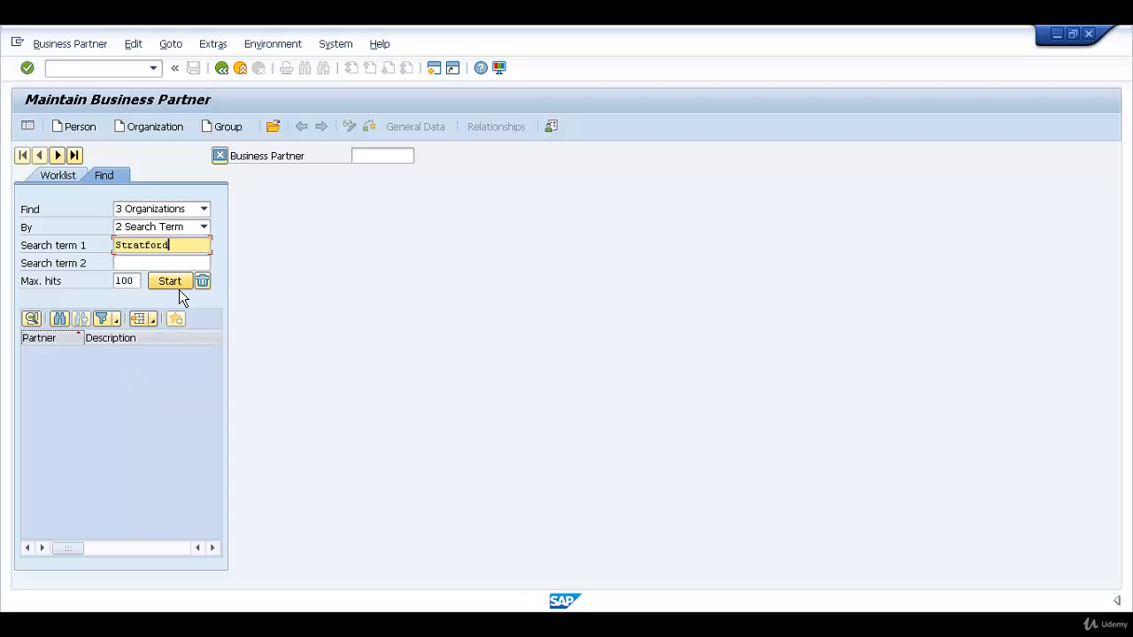
pyautogui.click(178, 289)
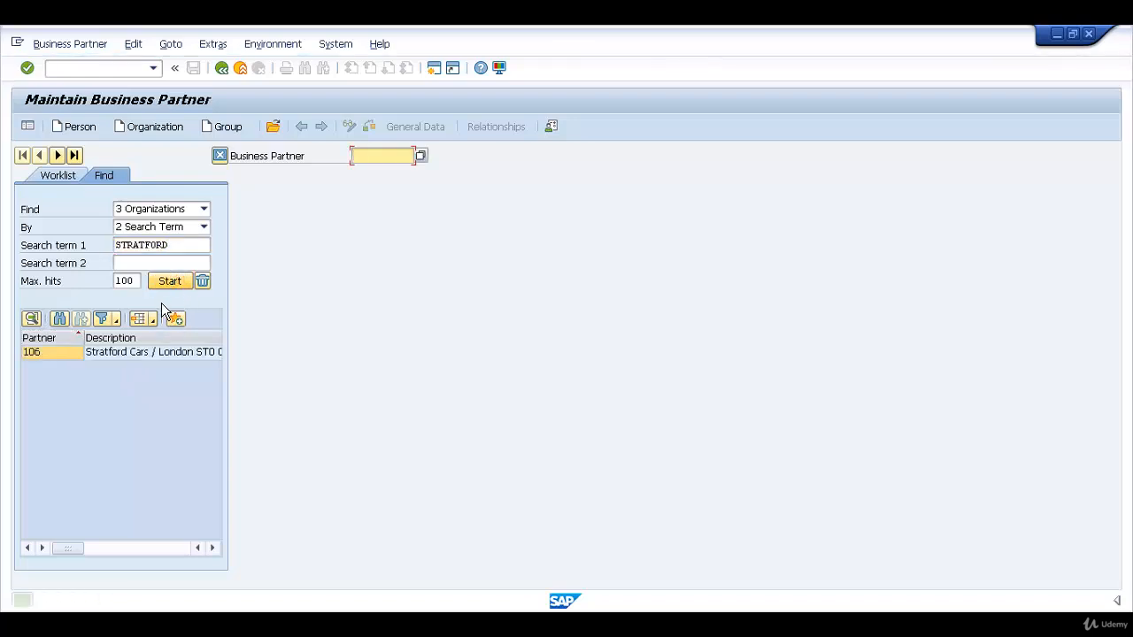
pyautogui.doubleClick(49, 353)
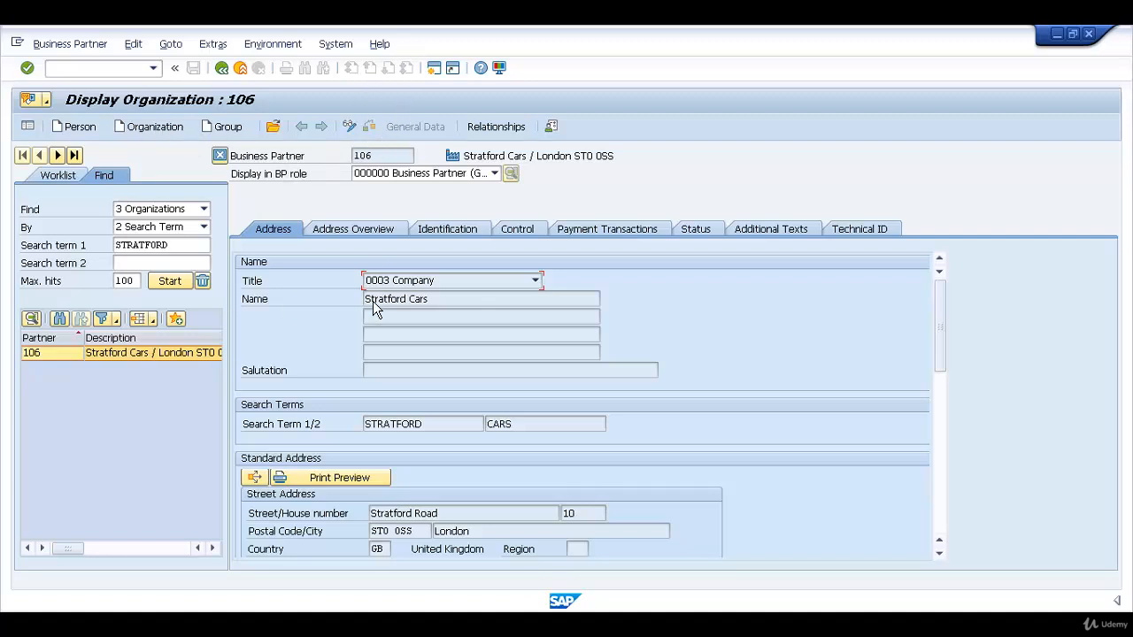
# Switch the Stratford Cars record to change mode and assign it the business partner role FLCU00 FI Customer
pyautogui.click(357, 133)
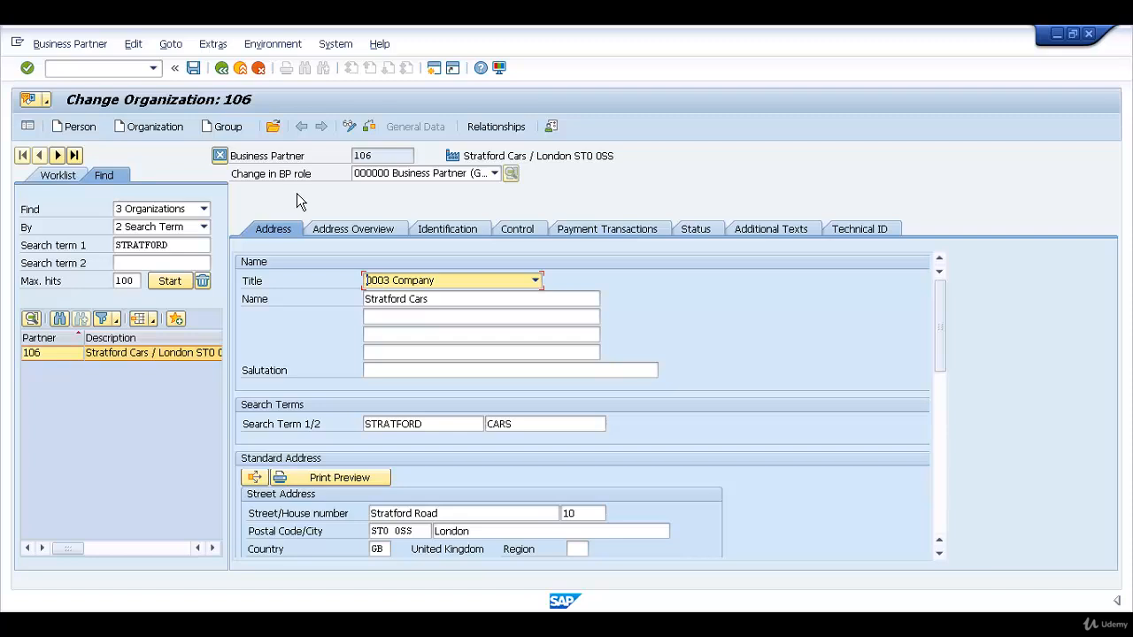
pyautogui.click(496, 177)
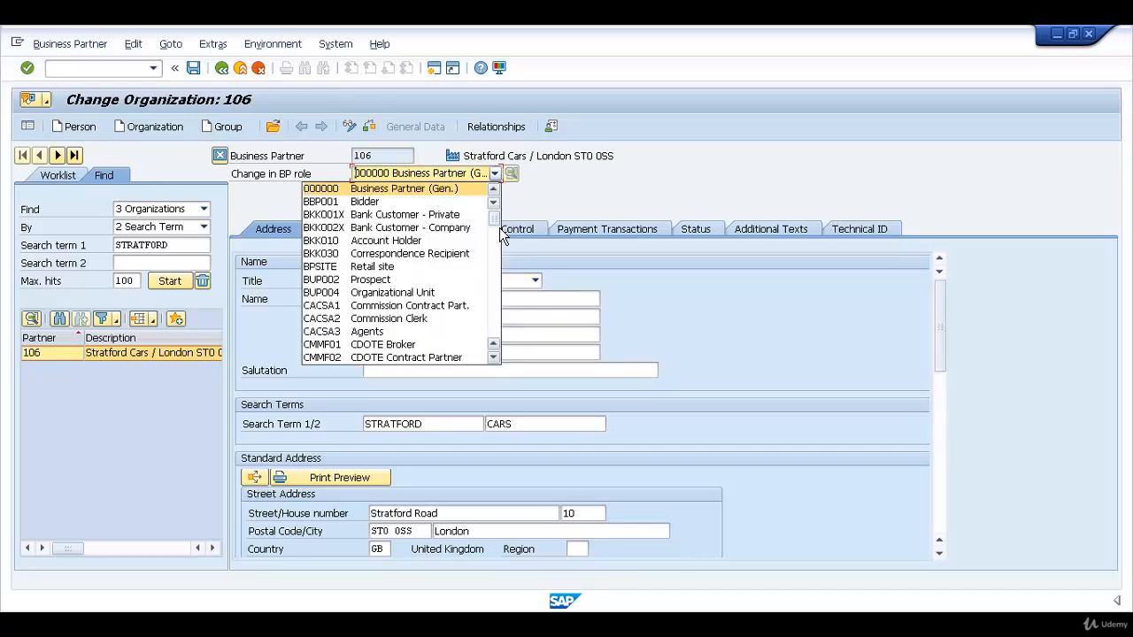
pyautogui.scroll(-4, 500, 235)
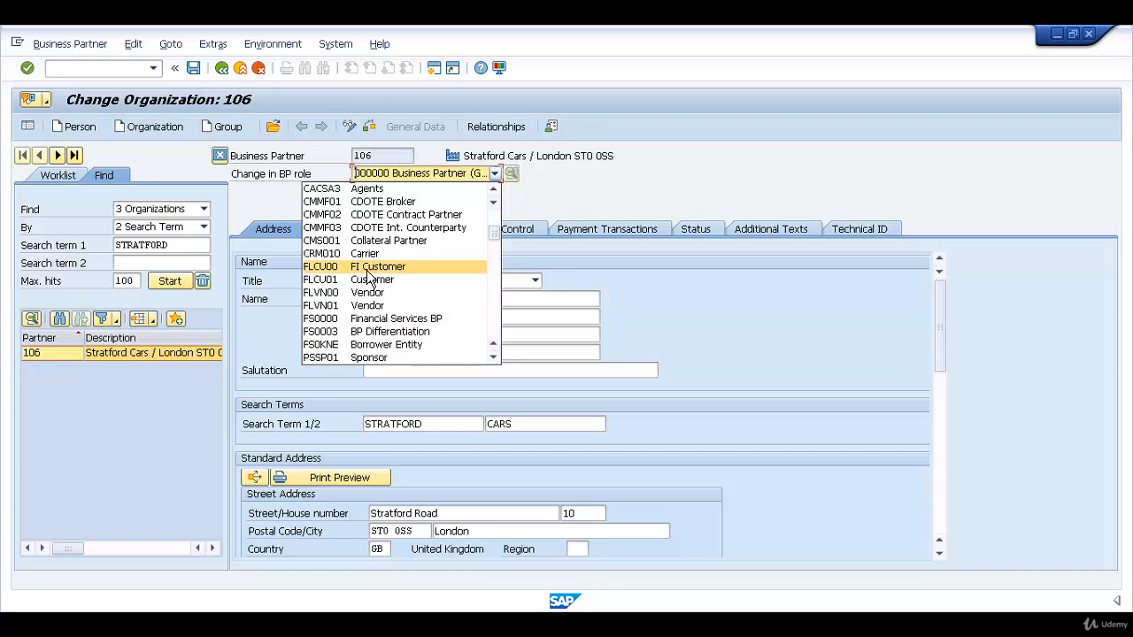
pyautogui.click(367, 270)
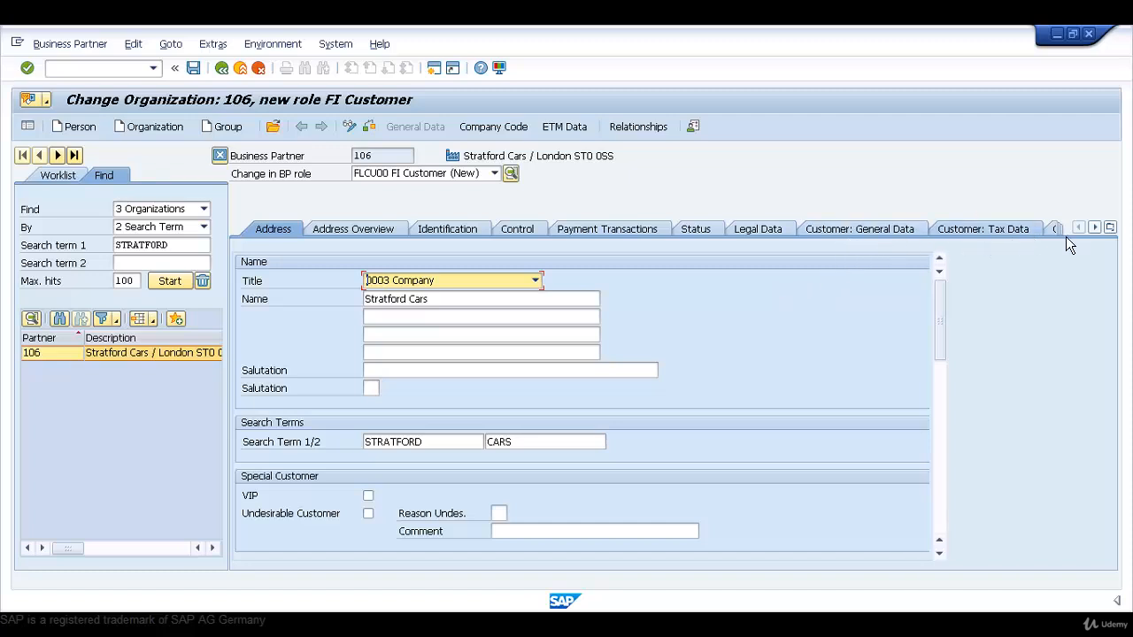
pyautogui.click(1111, 228)
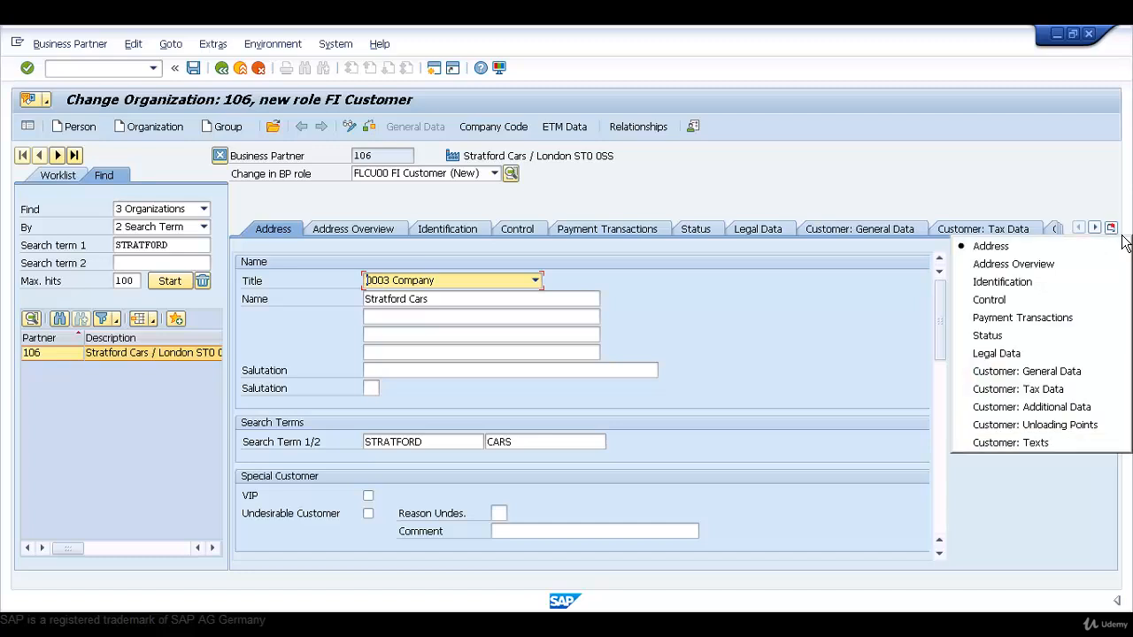
pyautogui.click(1031, 527)
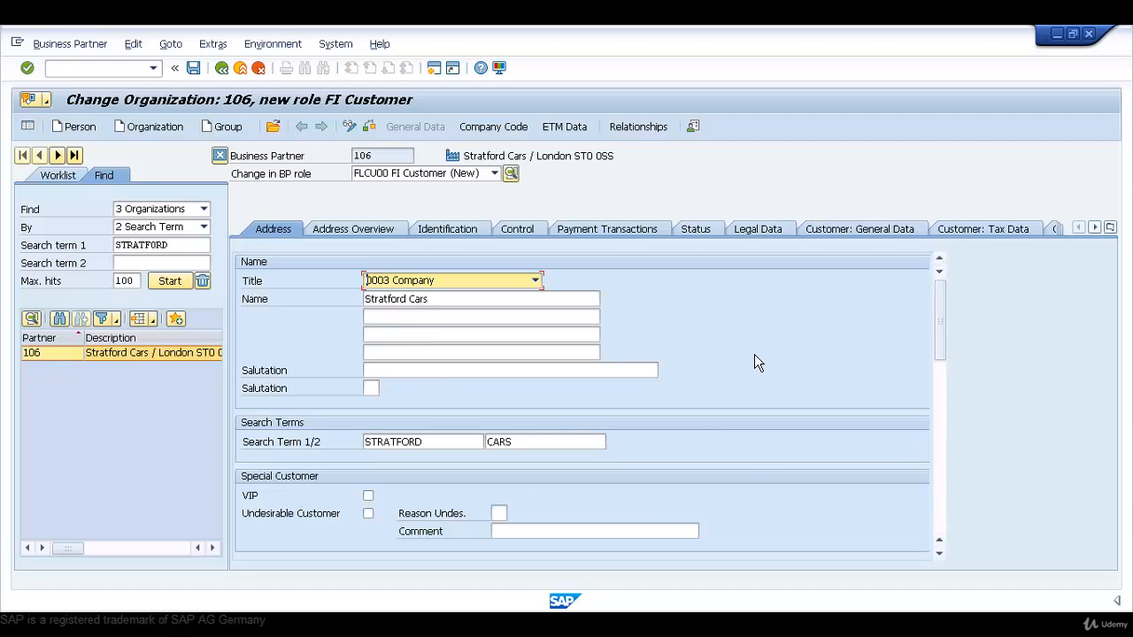
# Open the company code data of the FI Customer role and create it for company code AZ01
pyautogui.click(491, 132)
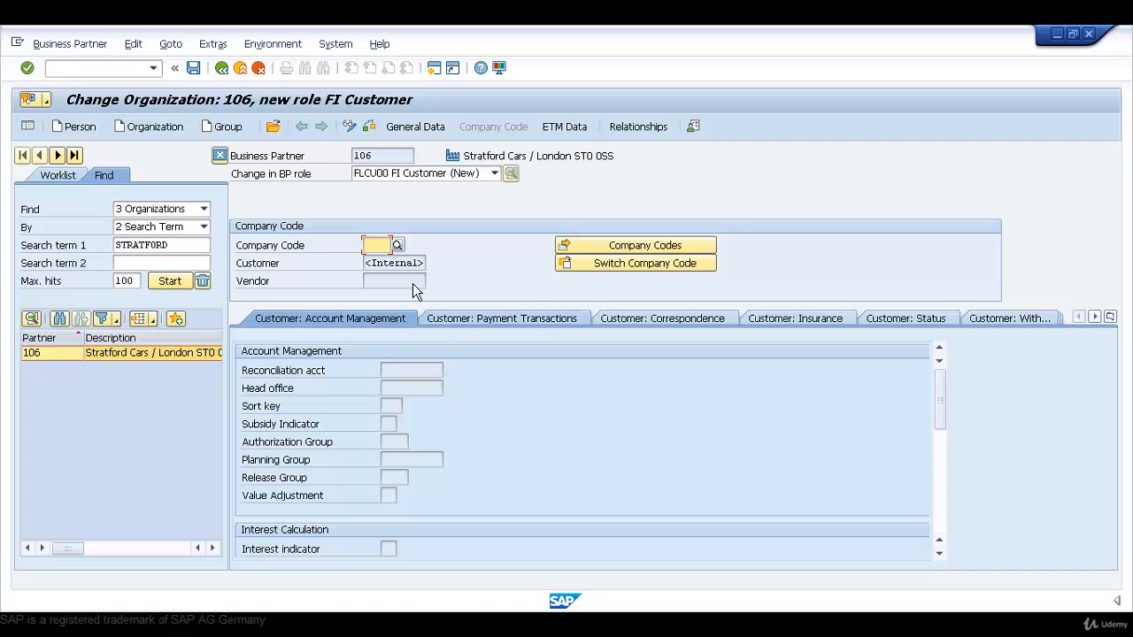
pyautogui.click(389, 247)
pyautogui.write('AZ')
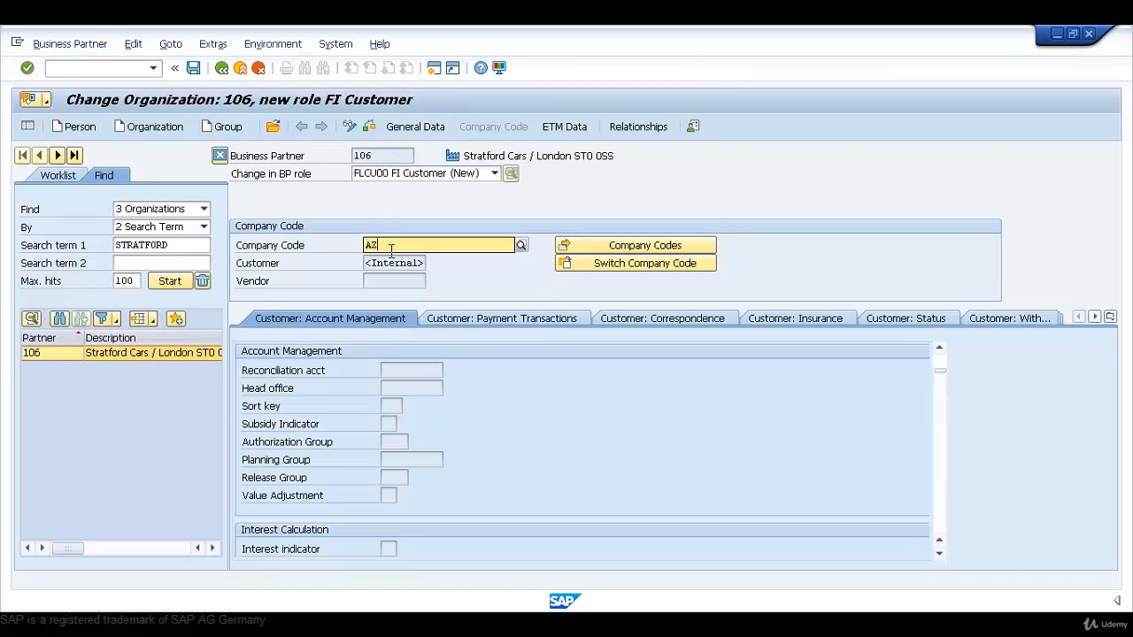
pyautogui.write('01')
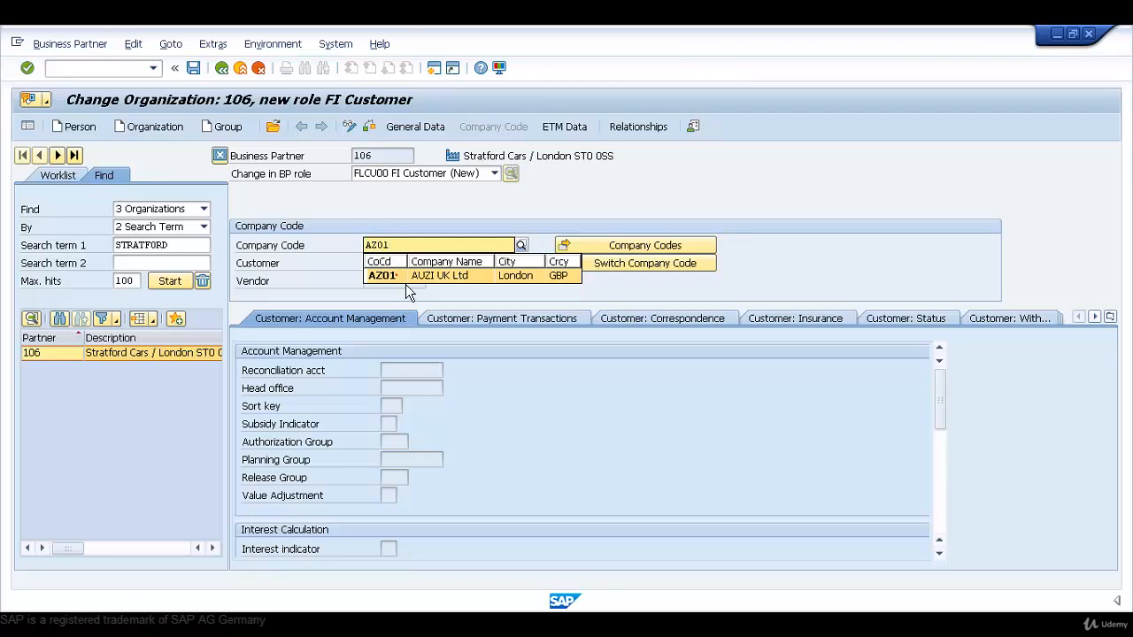
pyautogui.press('Return')
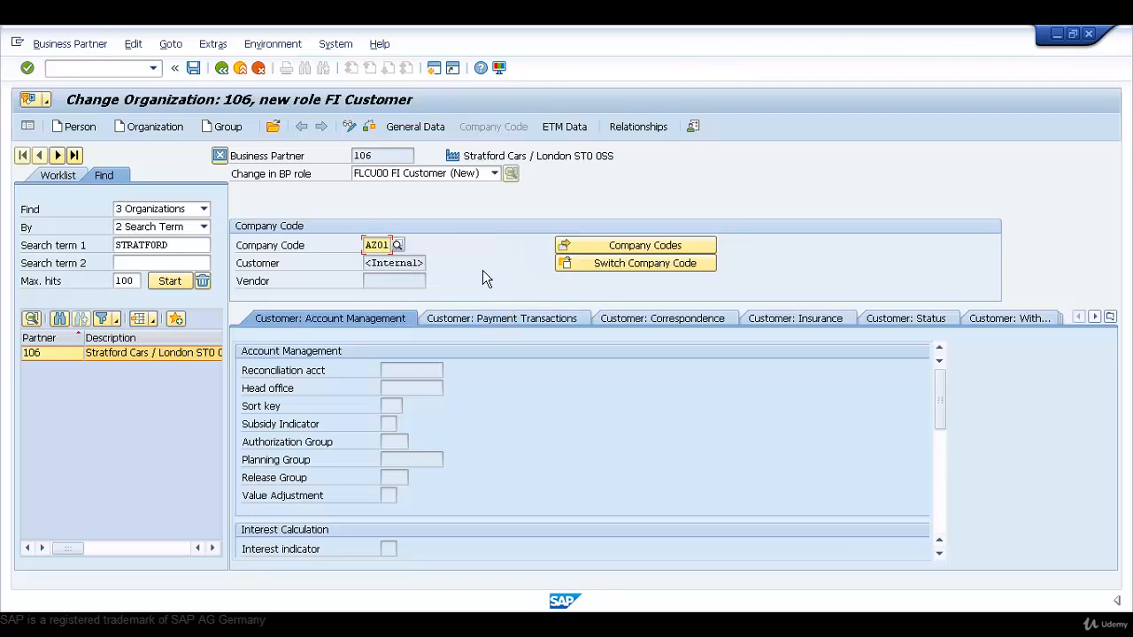
pyautogui.press('Return')
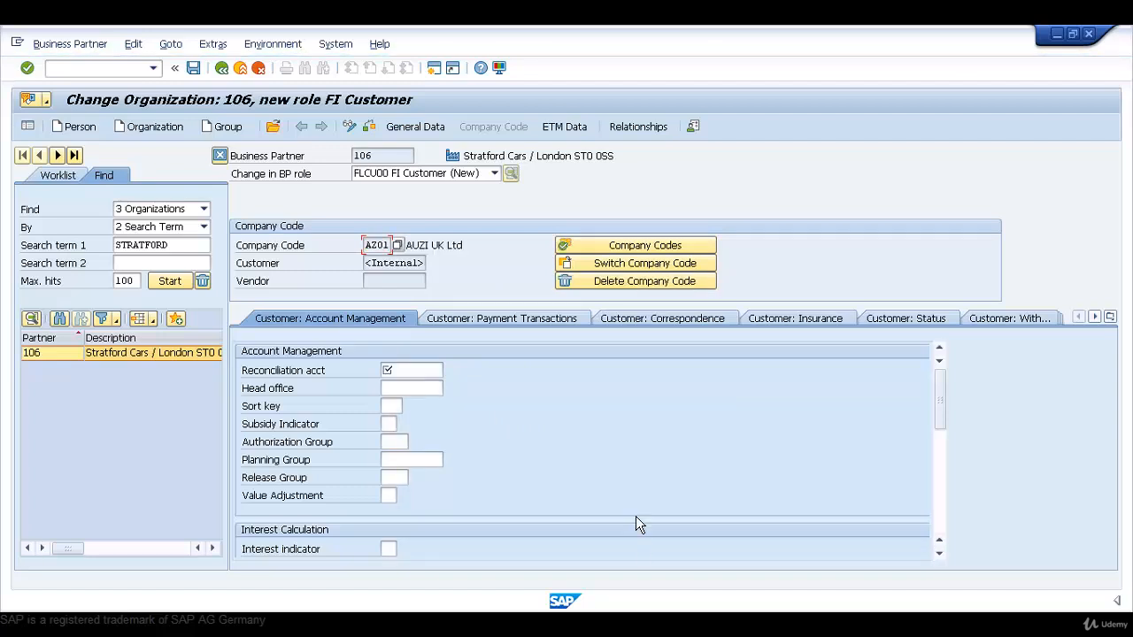
# Set the customer's reconciliation account to 140000, Customers - Domestic Receivables
pyautogui.click(411, 374)
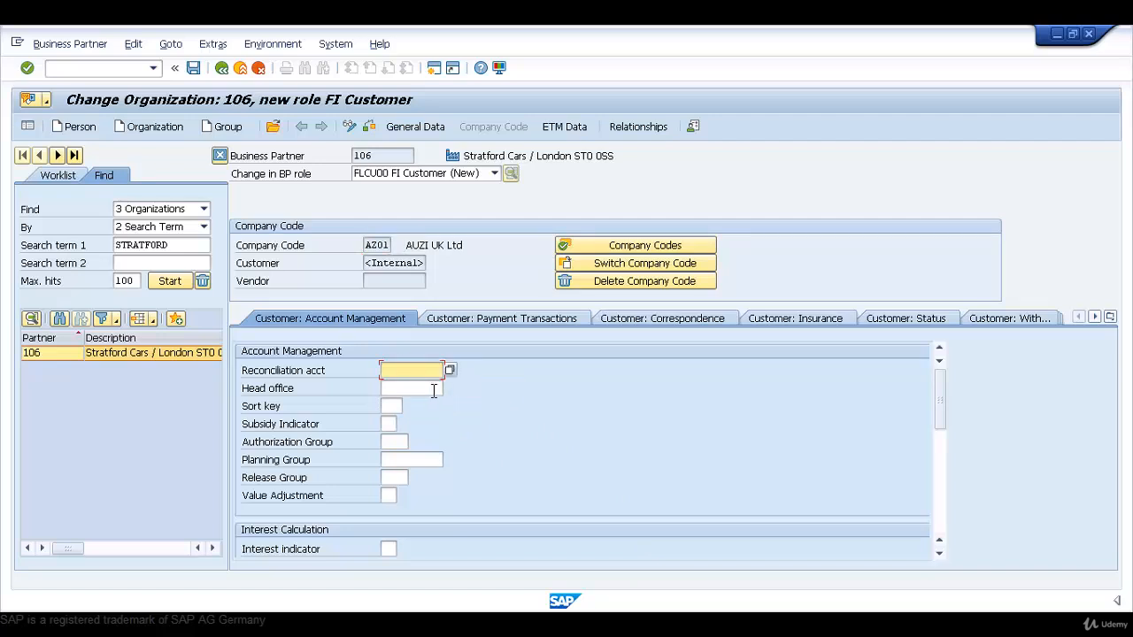
pyautogui.click(425, 390)
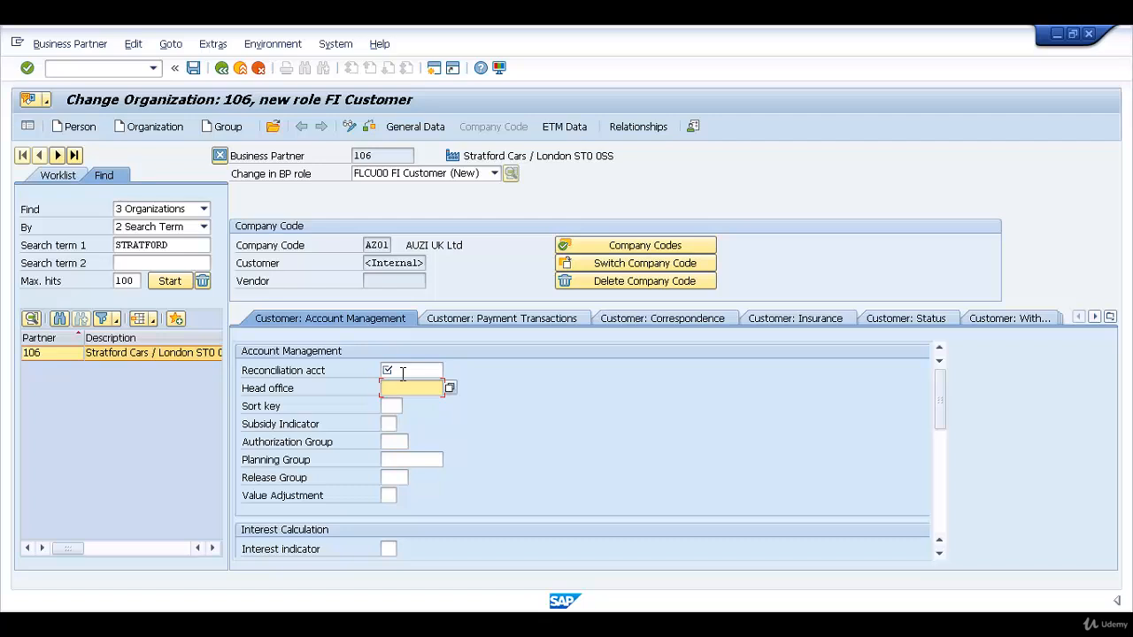
pyautogui.click(412, 373)
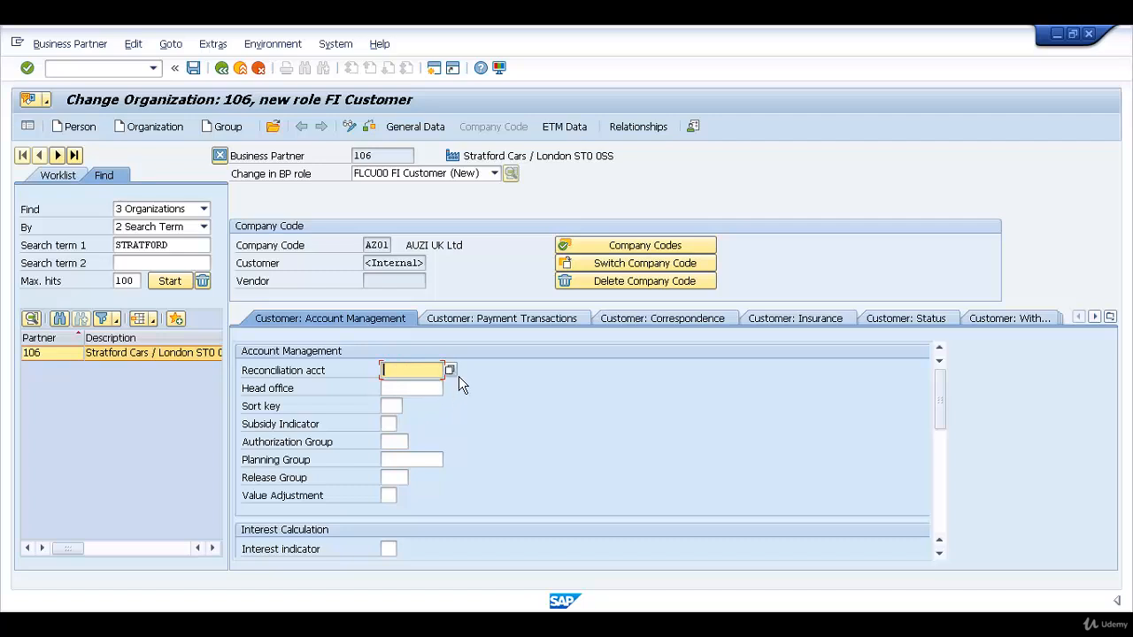
pyautogui.press('F4')
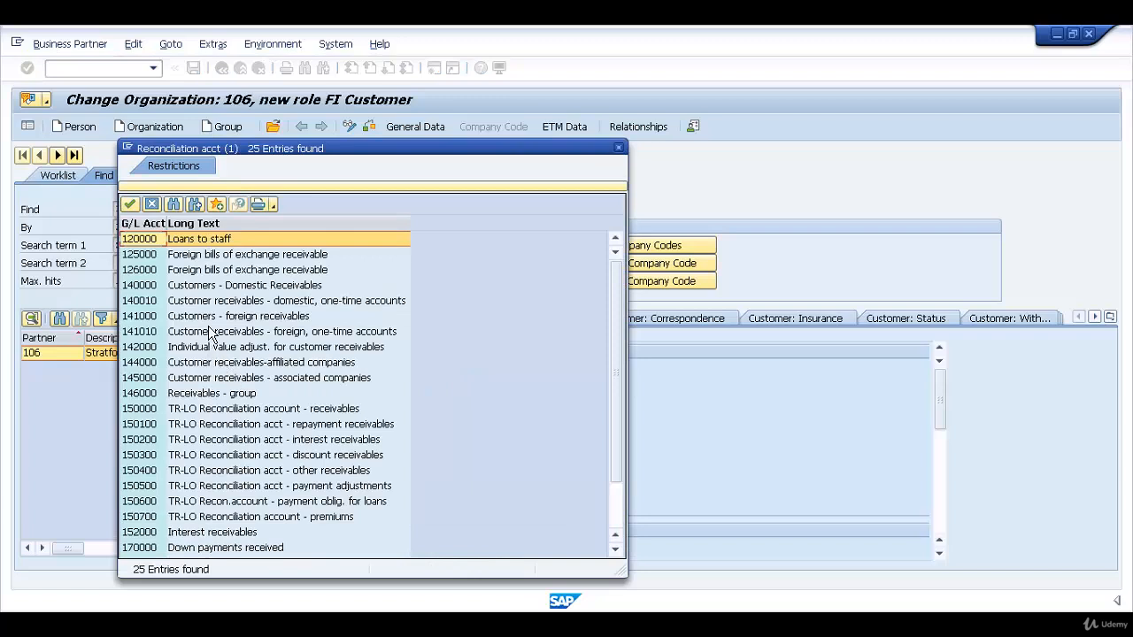
pyautogui.click(160, 289)
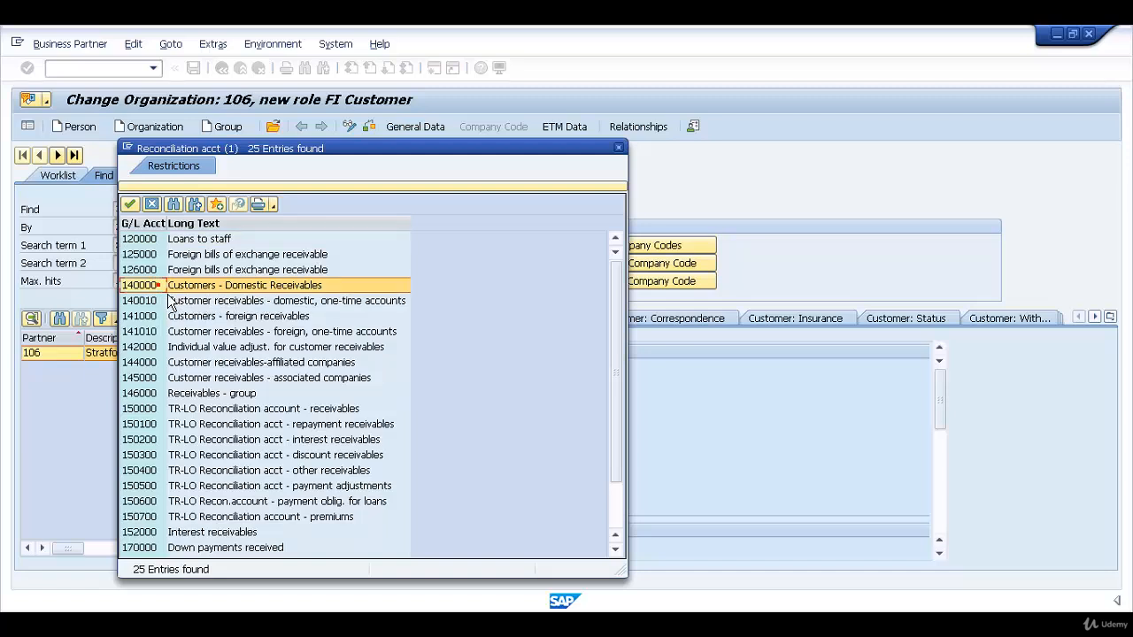
pyautogui.press('Return')
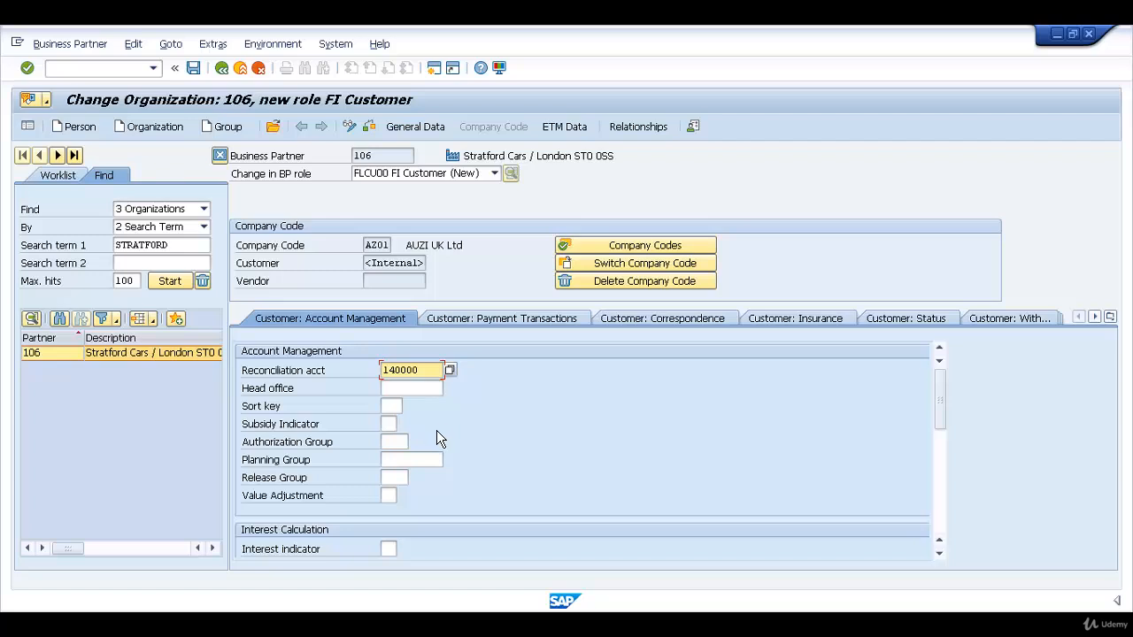
# Review the customer's remaining account management fields, payment transactions and correspondence data, and the list of available company code sections
pyautogui.scroll(-3, 413, 450)
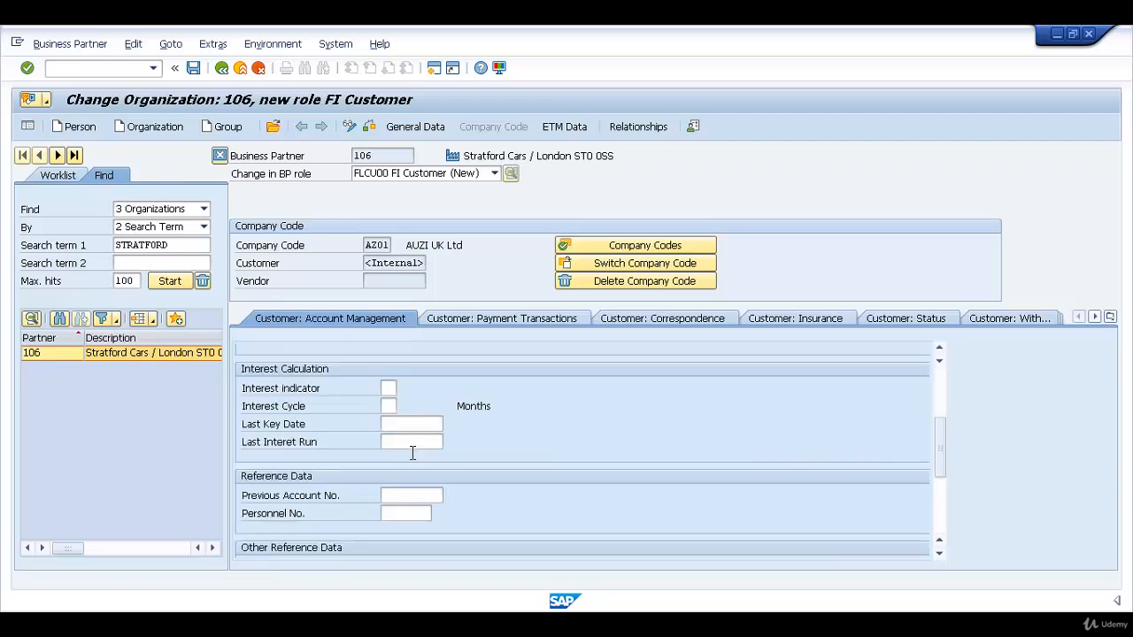
pyautogui.scroll(3, 413, 451)
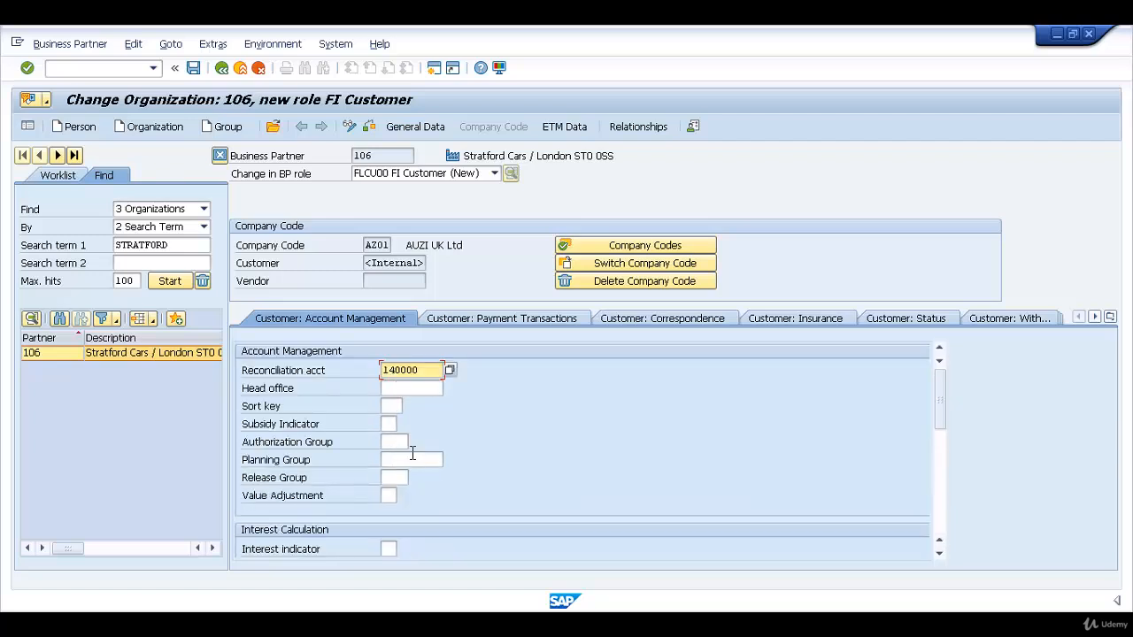
pyautogui.click(536, 327)
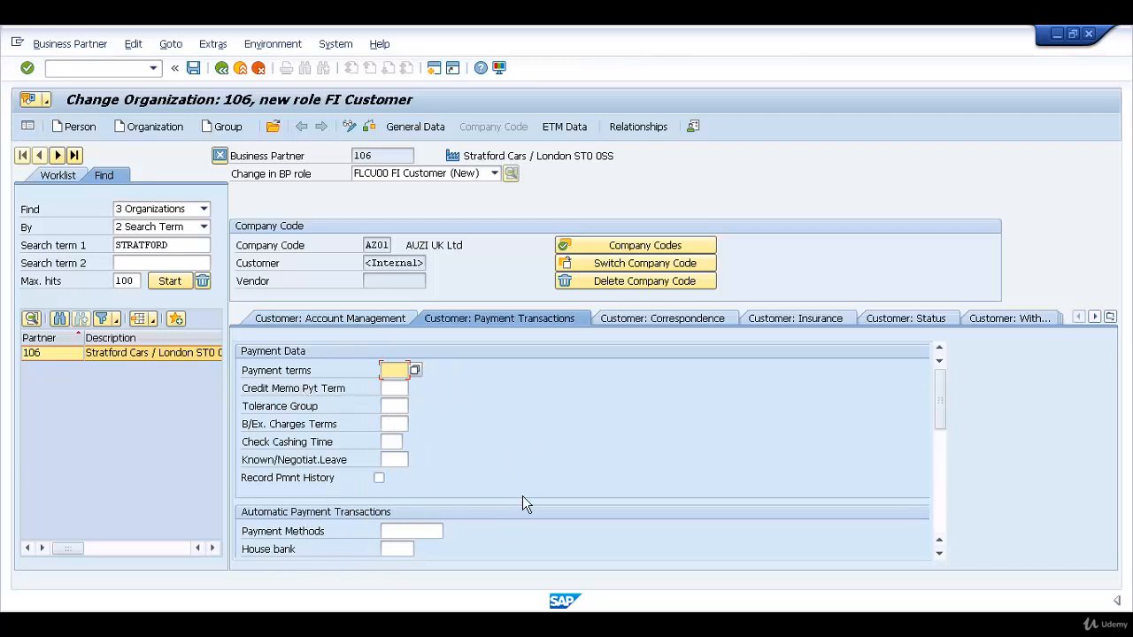
pyautogui.click(712, 321)
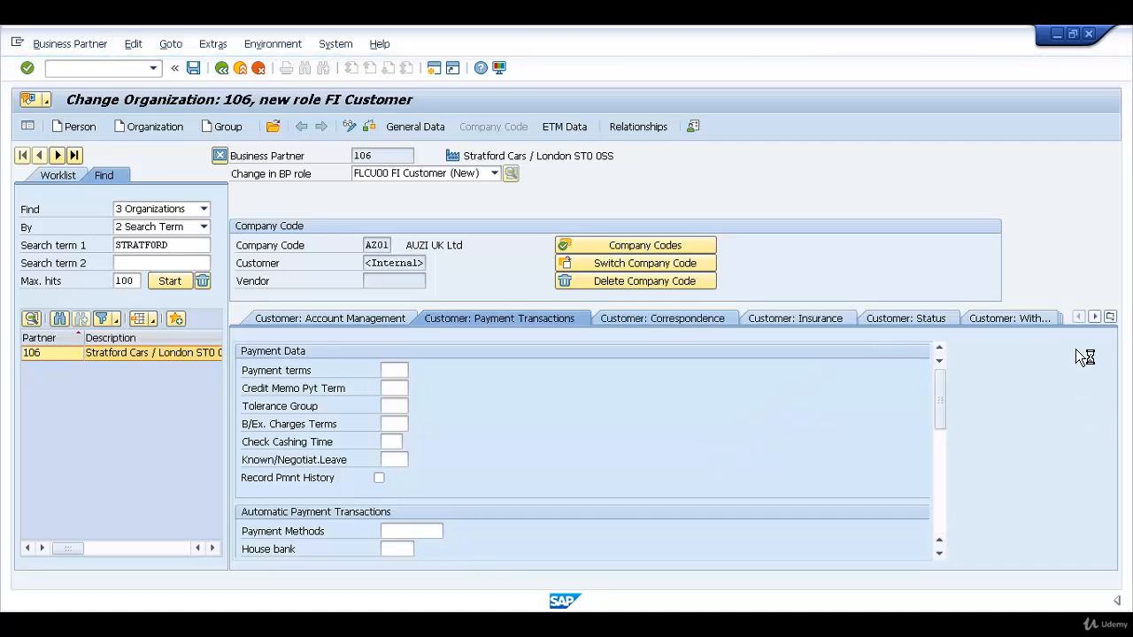
pyautogui.click(1111, 317)
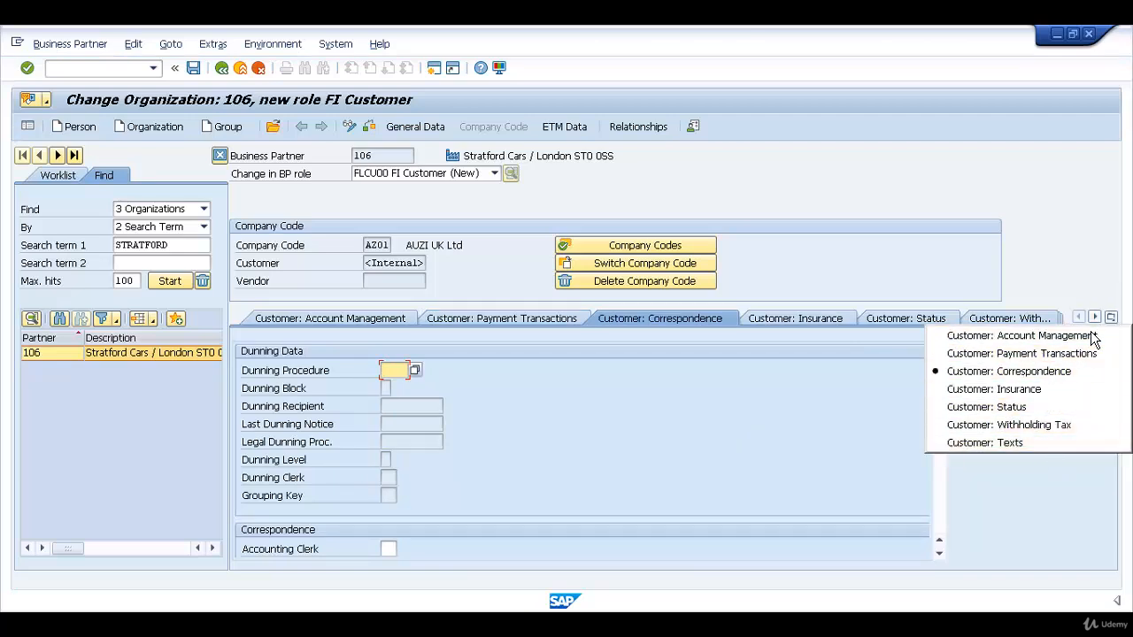
pyautogui.click(772, 420)
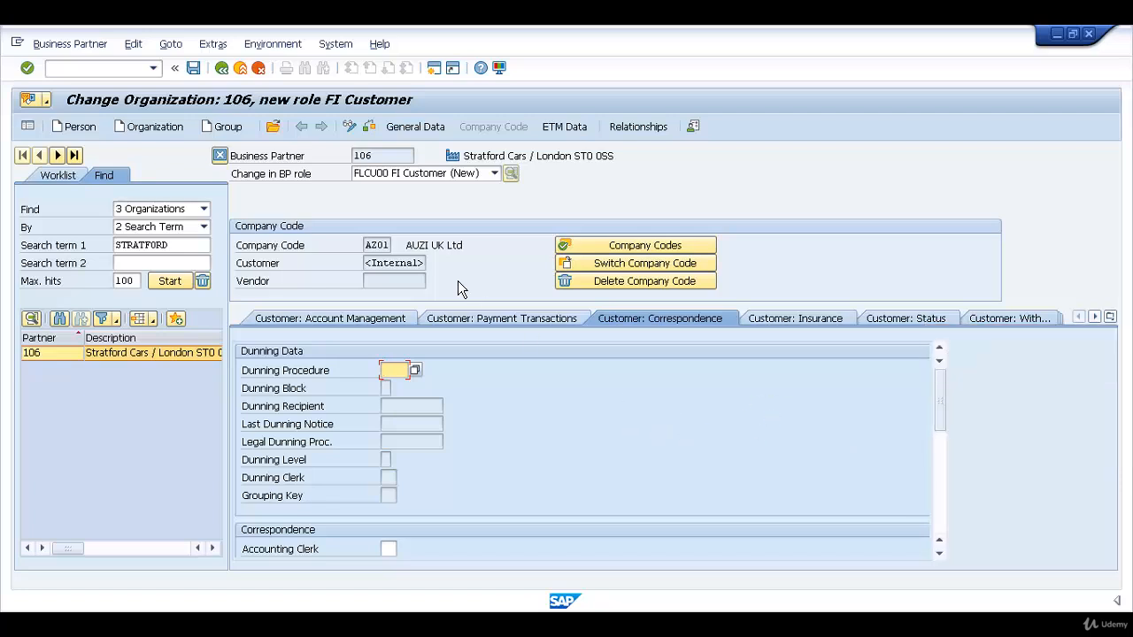
# Check the Stratford Cars business partner data for errors and save the new FI Customer role
pyautogui.click(378, 135)
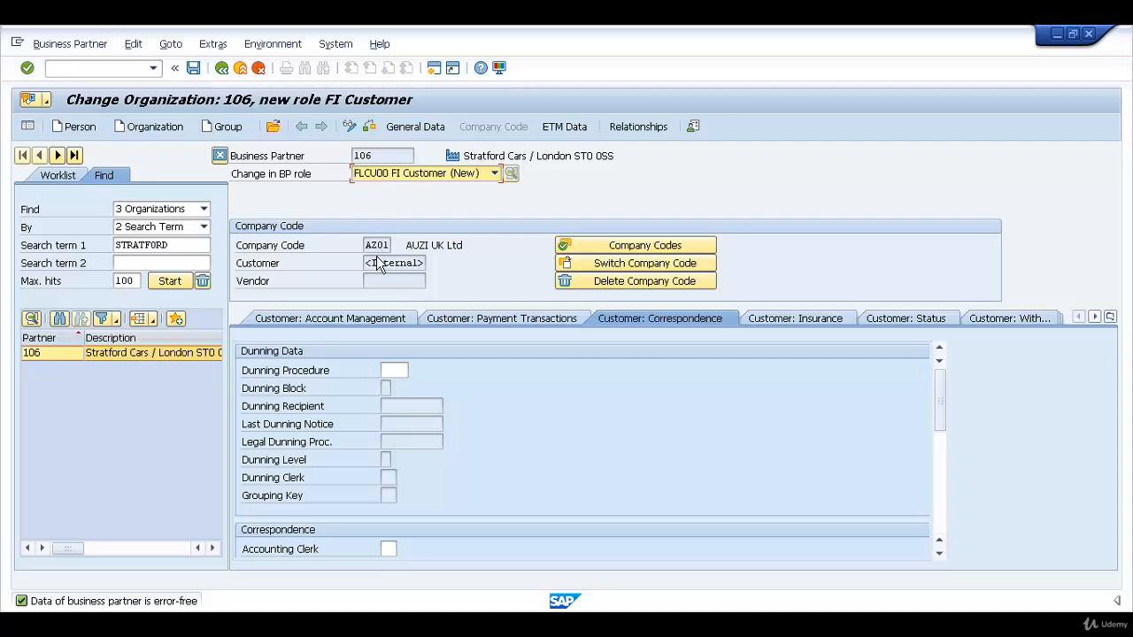
pyautogui.click(203, 77)
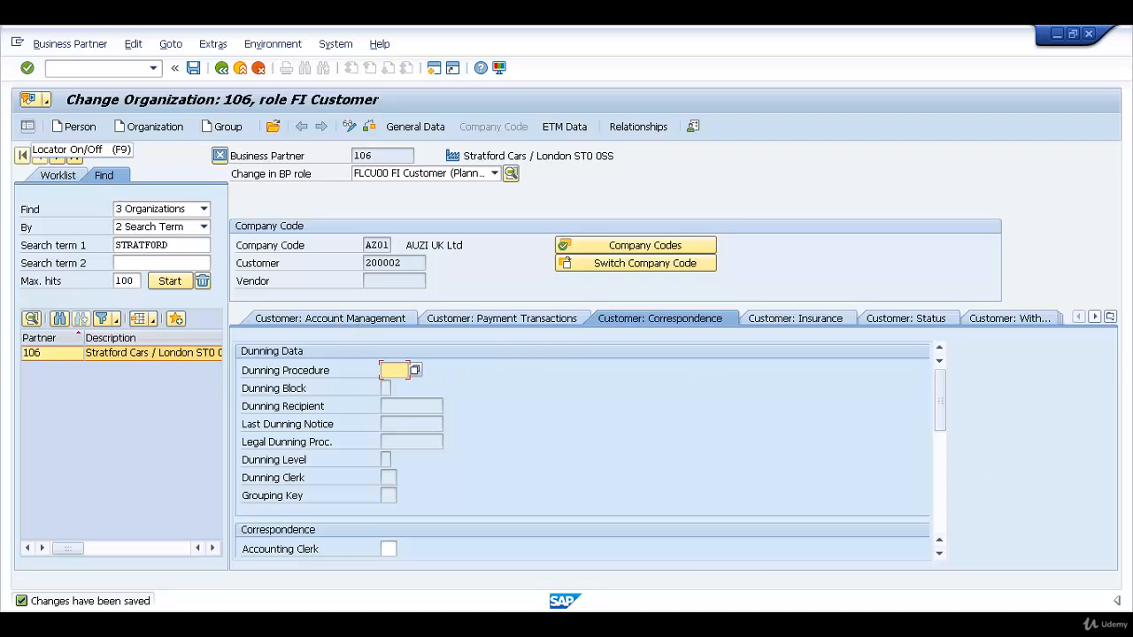
# Display the saved customer's payment transactions data for company code AZ01
pyautogui.click(501, 319)
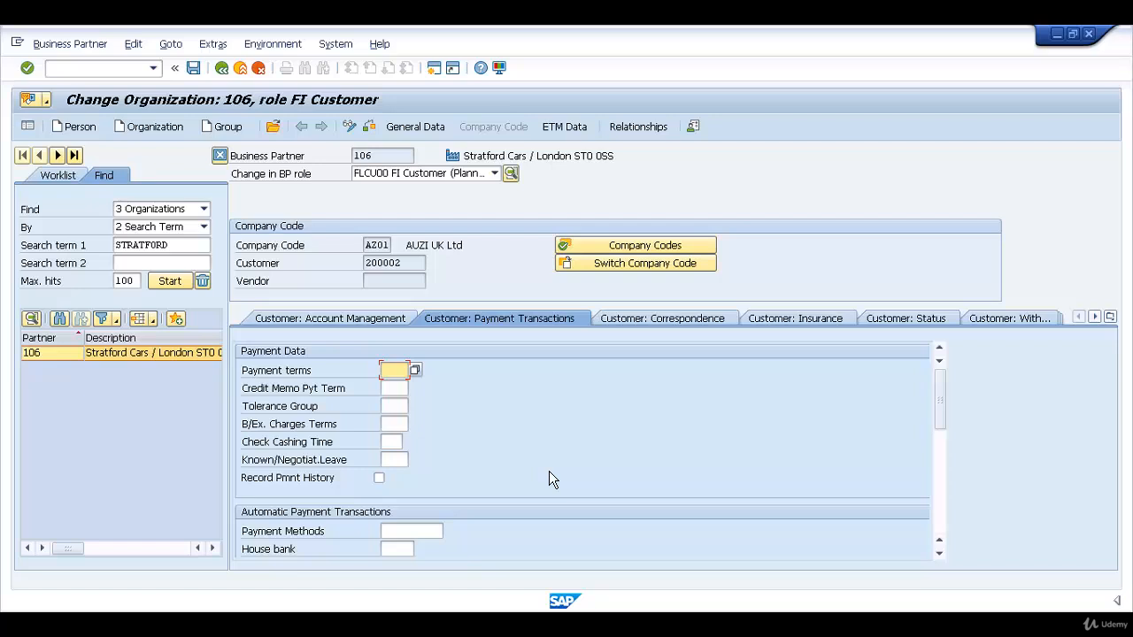
# Review the customer number of Stratford Cars and the account group assignment in the customer general data
pyautogui.click(389, 264)
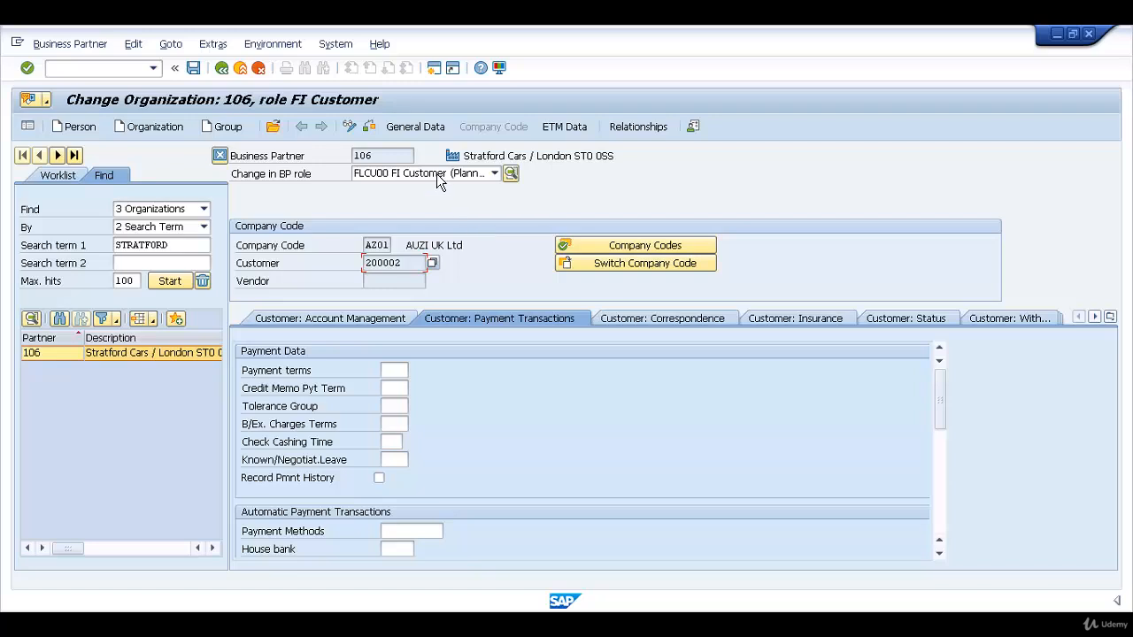
pyautogui.click(429, 132)
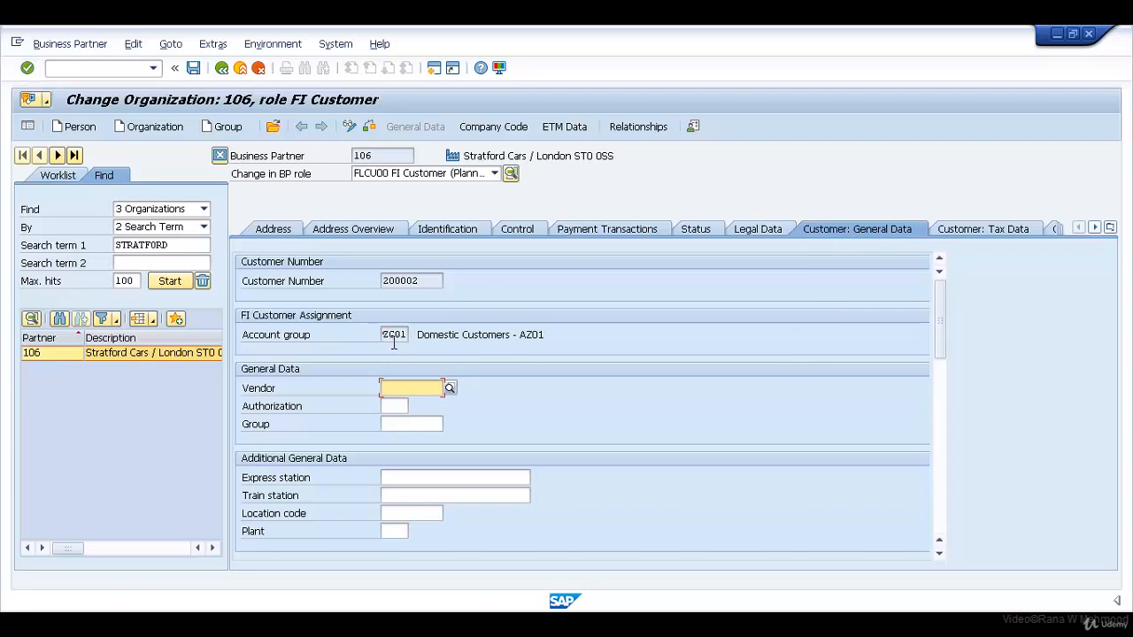
pyautogui.moveTo(390, 337); pyautogui.dragTo(411, 343)
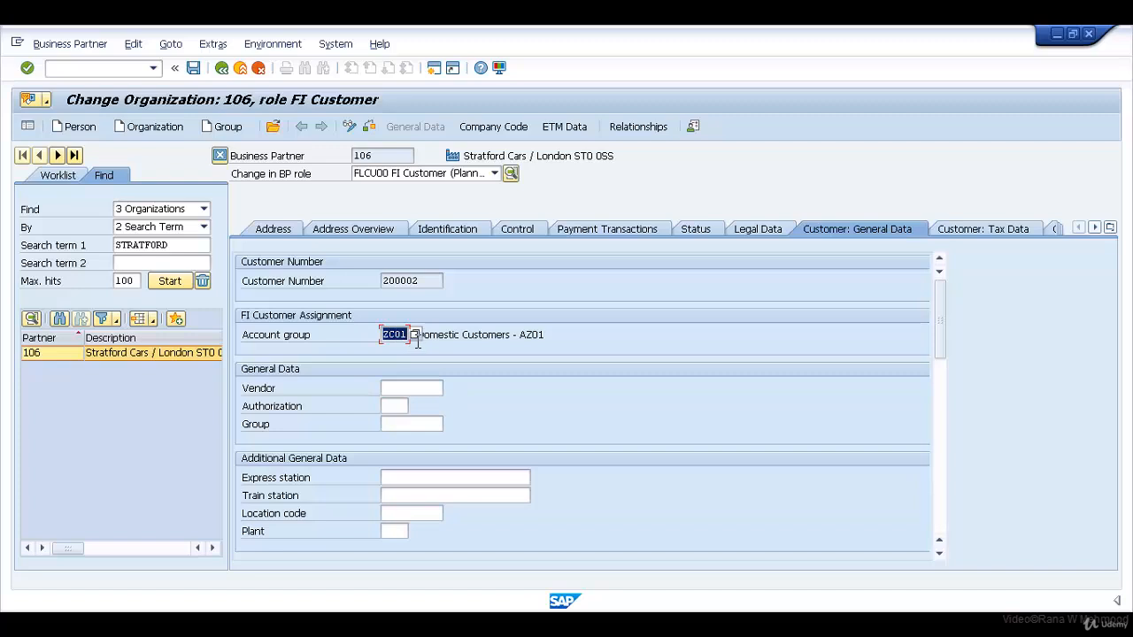
pyautogui.click(488, 336)
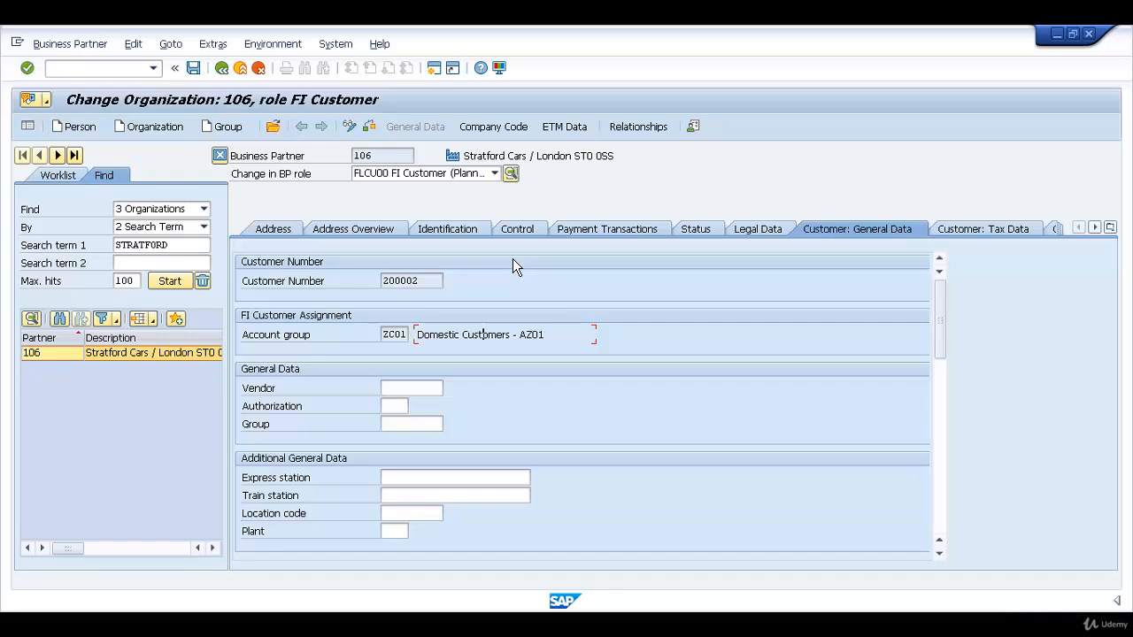
# Add the FLCU01 Customer role to Stratford Cars and display its sales and distribution data
pyautogui.click(496, 174)
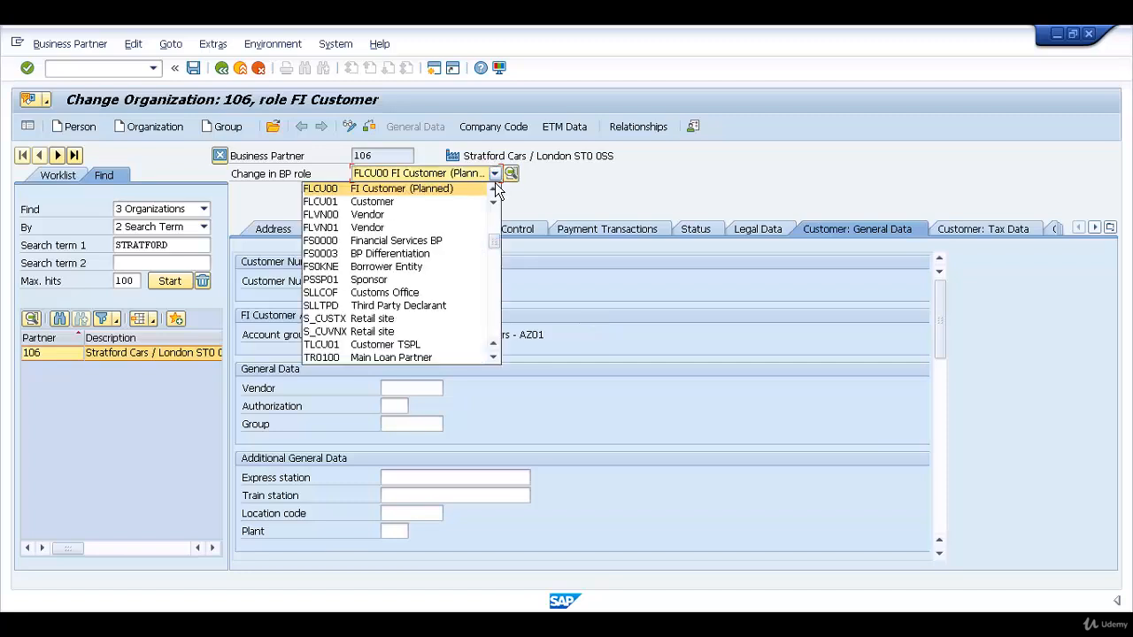
pyautogui.click(347, 204)
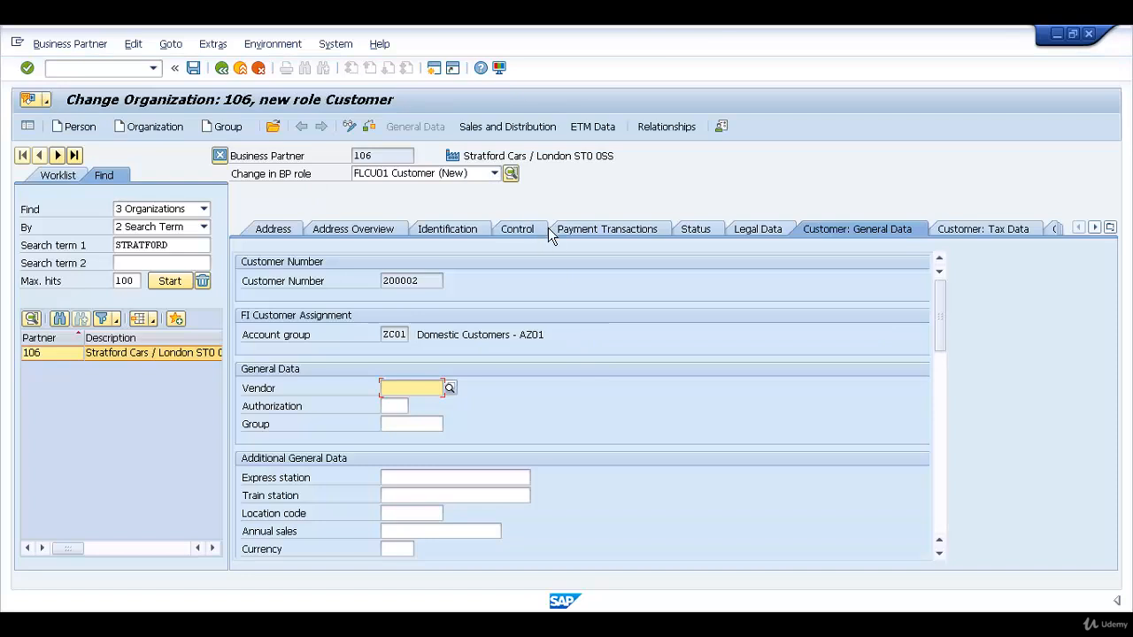
pyautogui.click(509, 133)
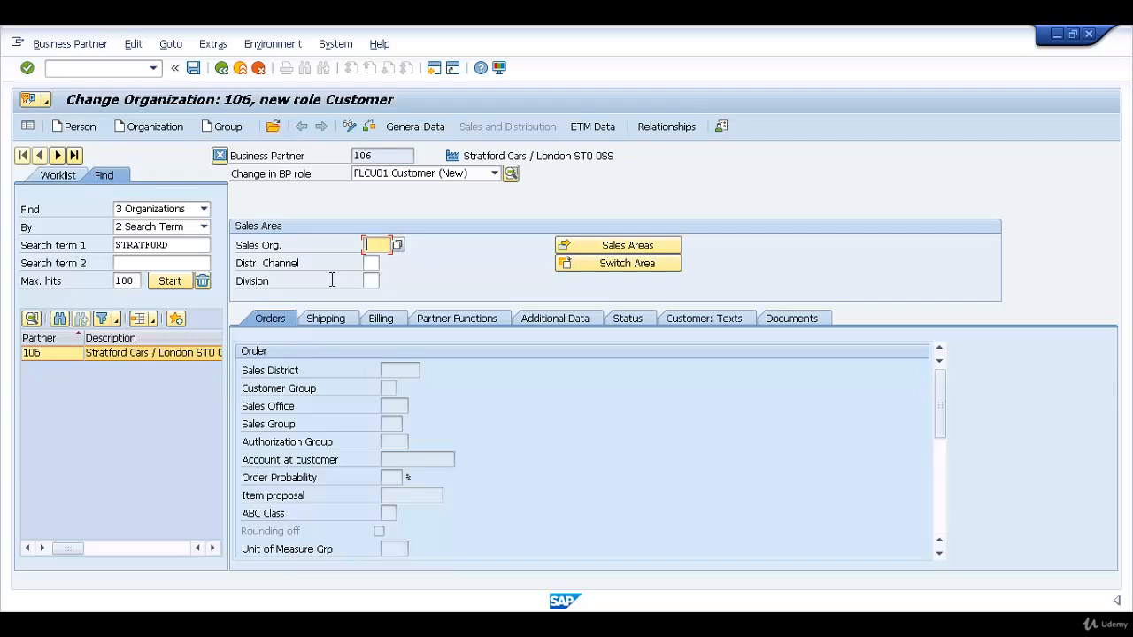
# Assign the sales area with sales organization ZS01, distribution channel Z1 Wholesale and division Z1 Auzi Engine
pyautogui.click(404, 248)
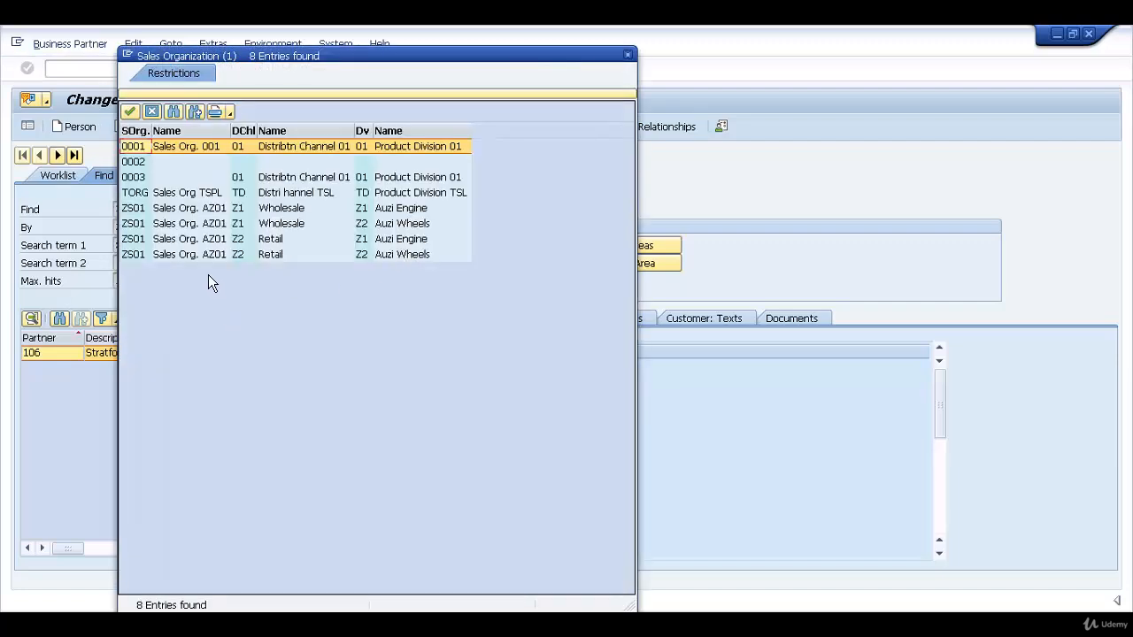
pyautogui.click(149, 215)
pyautogui.click(150, 215)
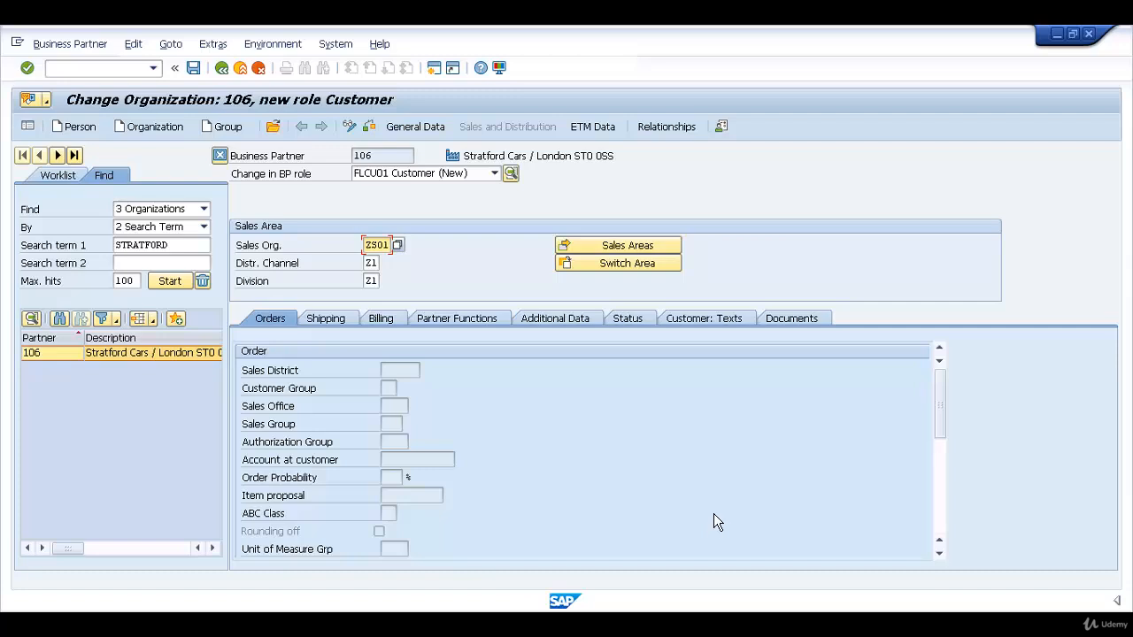
pyautogui.click(352, 326)
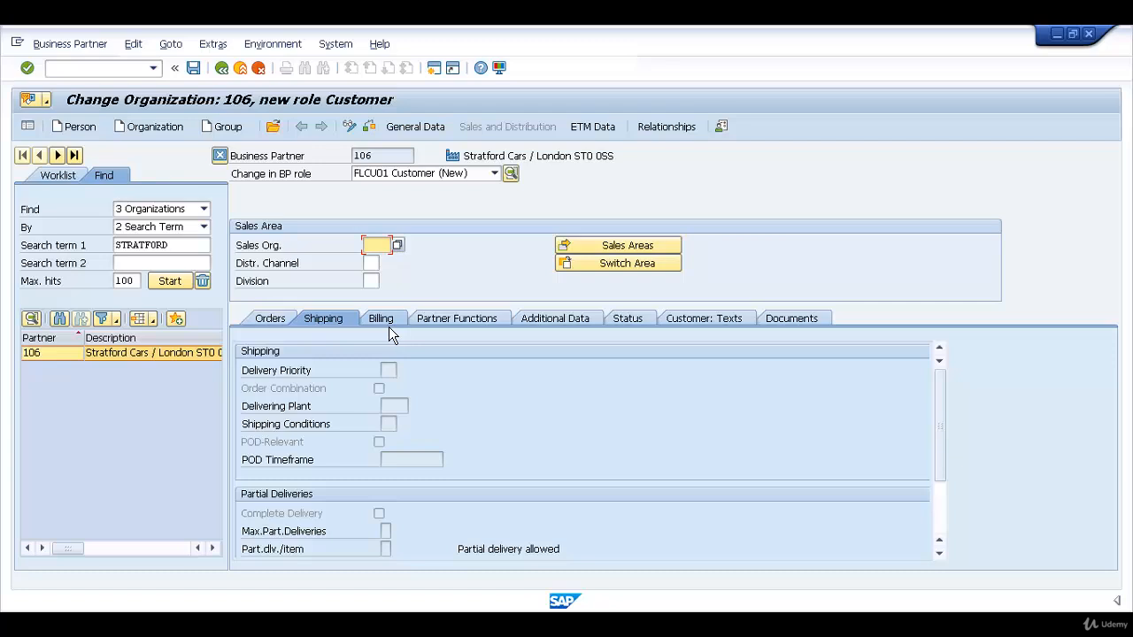
pyautogui.click(276, 322)
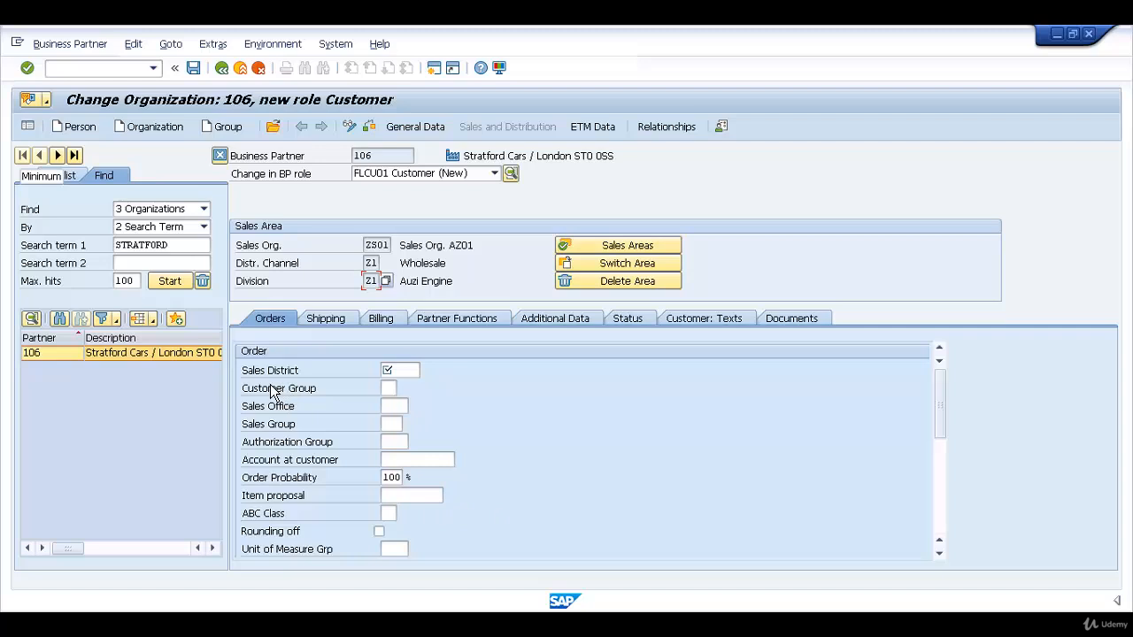
# Set the sales district in the order data to 000001, Northern region
pyautogui.click(406, 376)
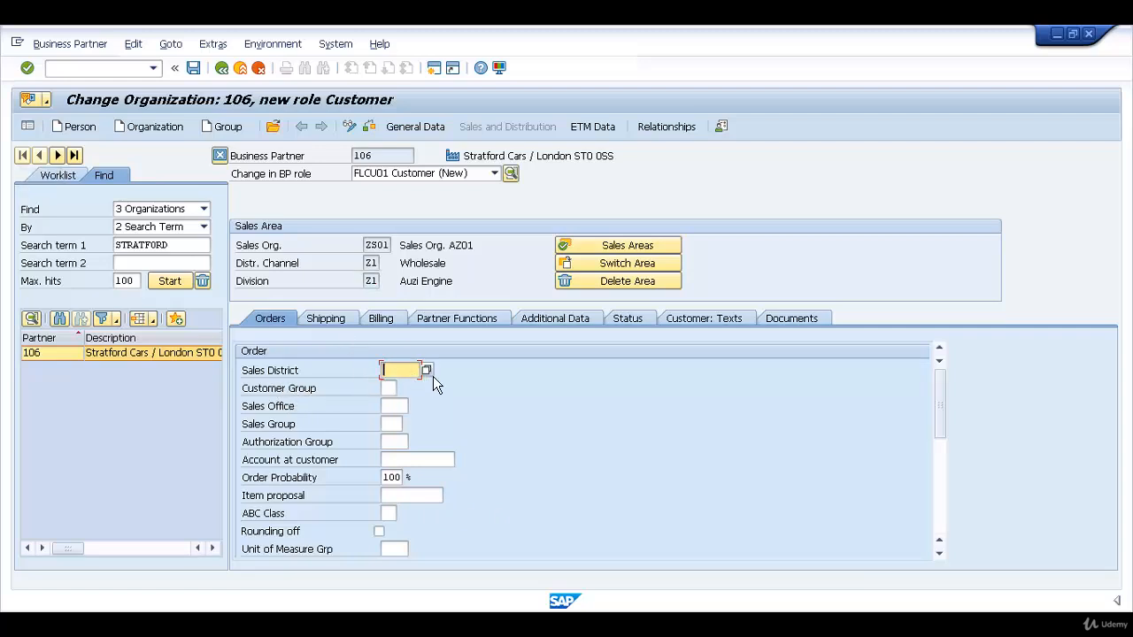
pyautogui.click(427, 371)
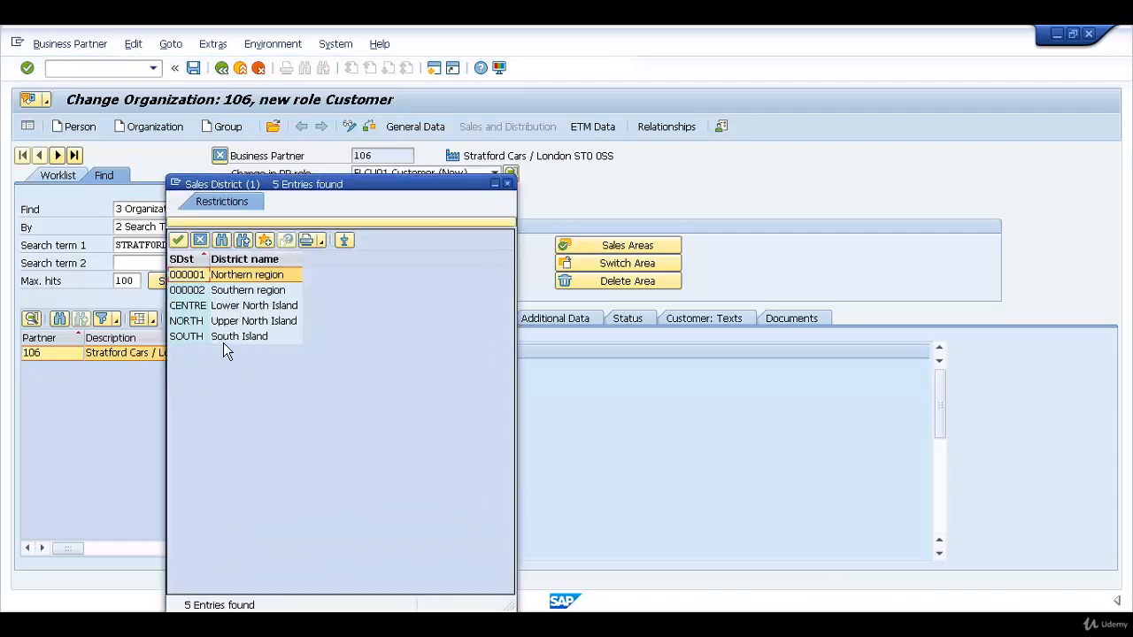
pyautogui.doubleClick(187, 275)
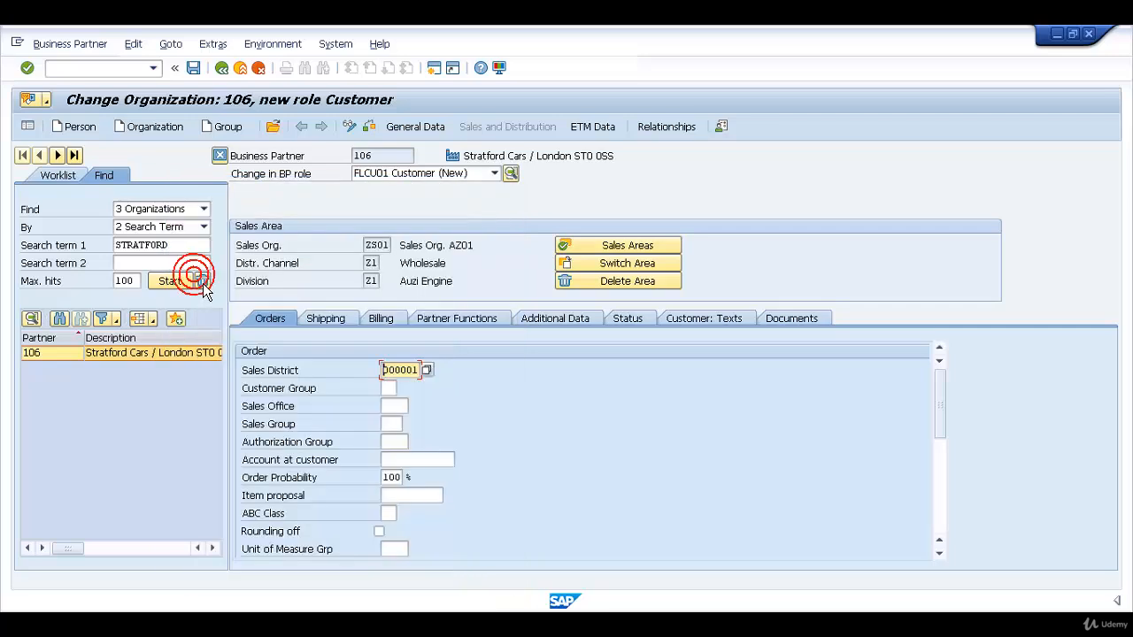
pyautogui.press('Return')
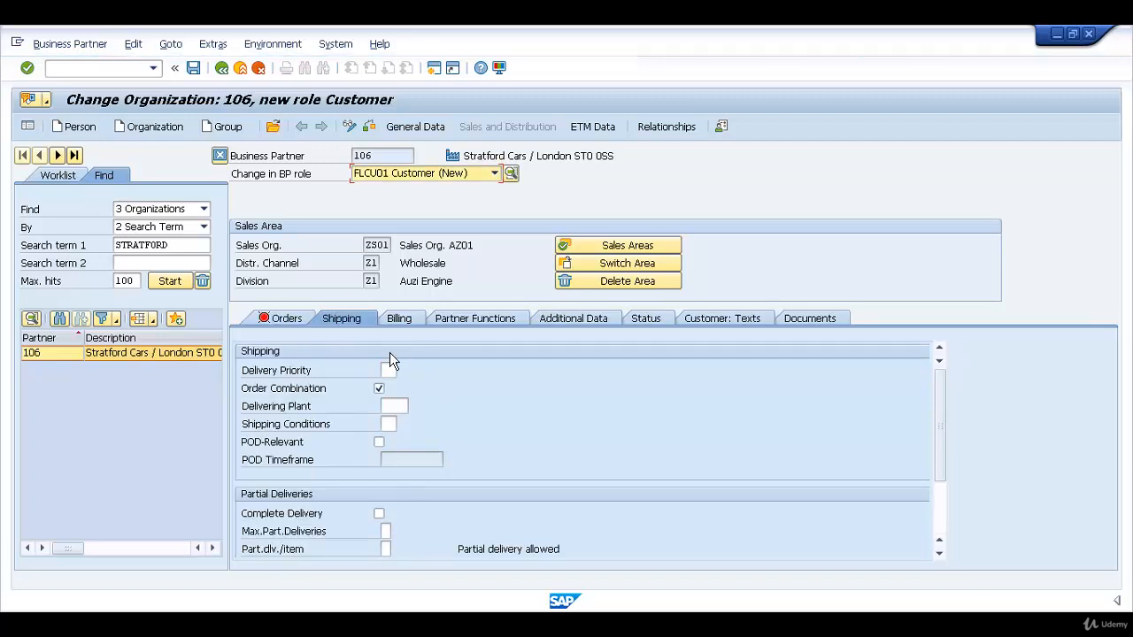
# Set the customer's price group in the order data to 01, Bulk buyer
pyautogui.click(278, 329)
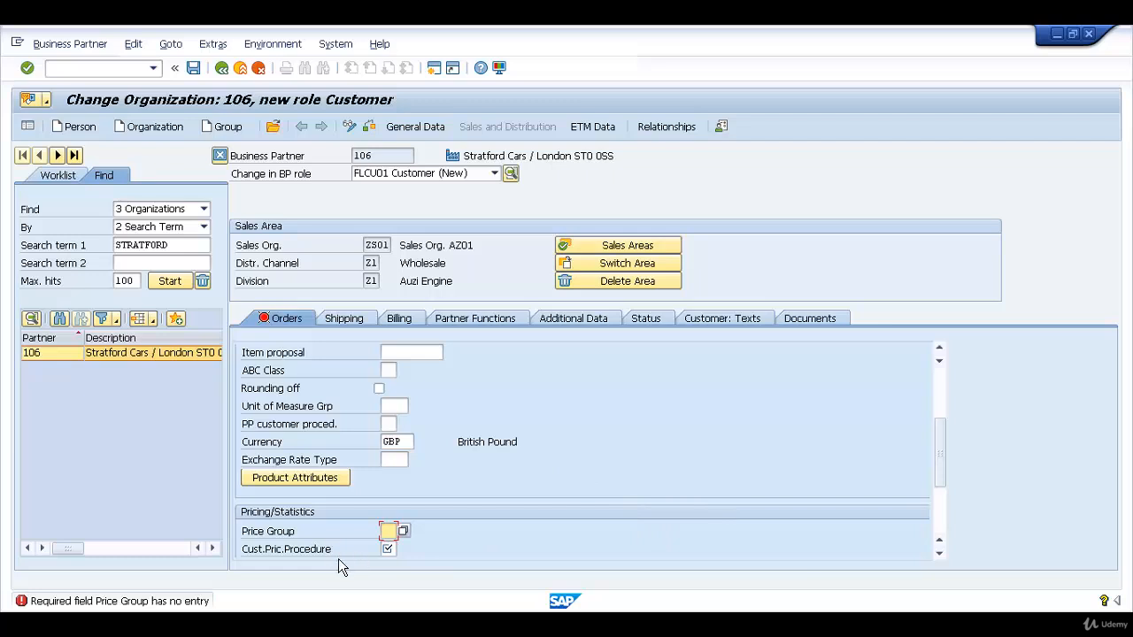
pyautogui.click(408, 534)
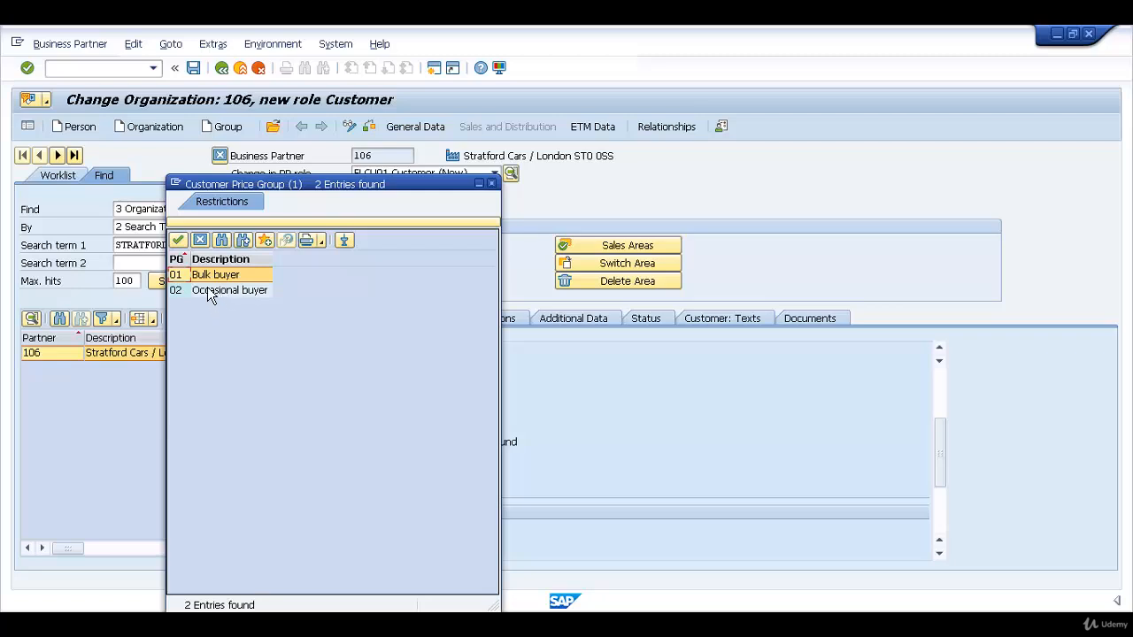
pyautogui.click(228, 293)
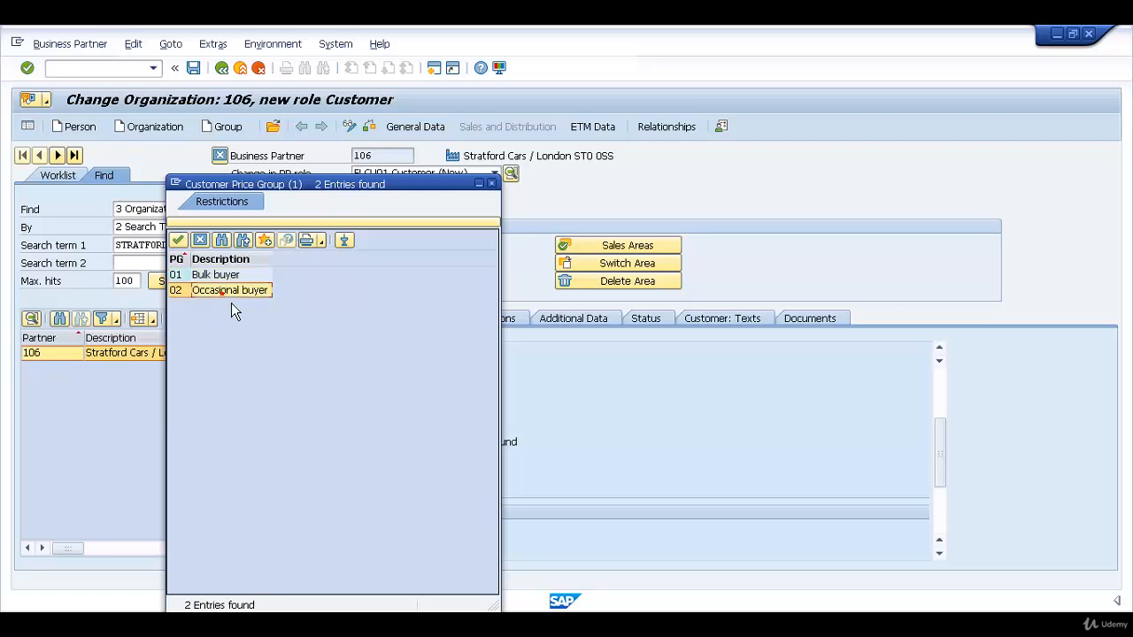
pyautogui.doubleClick(228, 280)
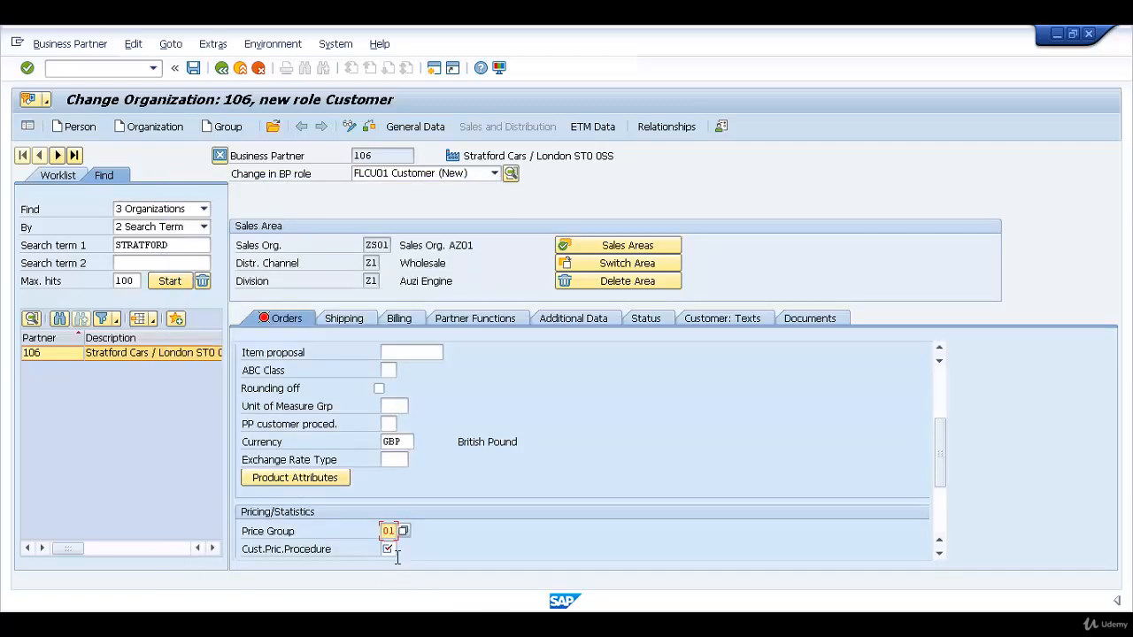
# Set the customer pricing procedure to 1, Standard
pyautogui.click(388, 549)
pyautogui.click(406, 552)
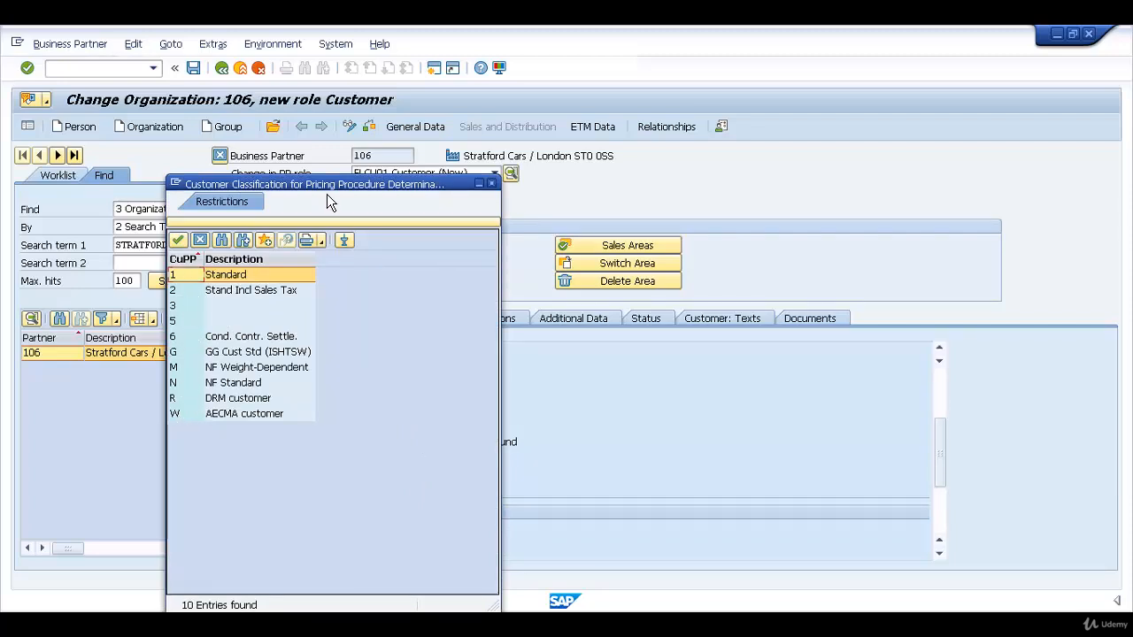
pyautogui.moveTo(323, 177); pyautogui.dragTo(429, 199)
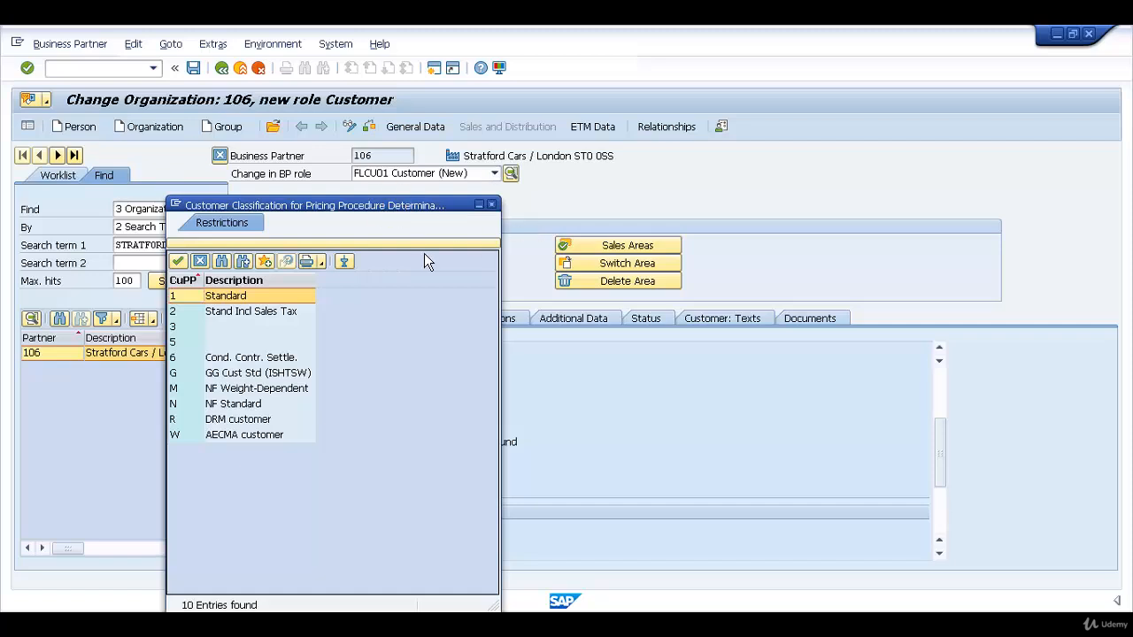
pyautogui.doubleClick(200, 301)
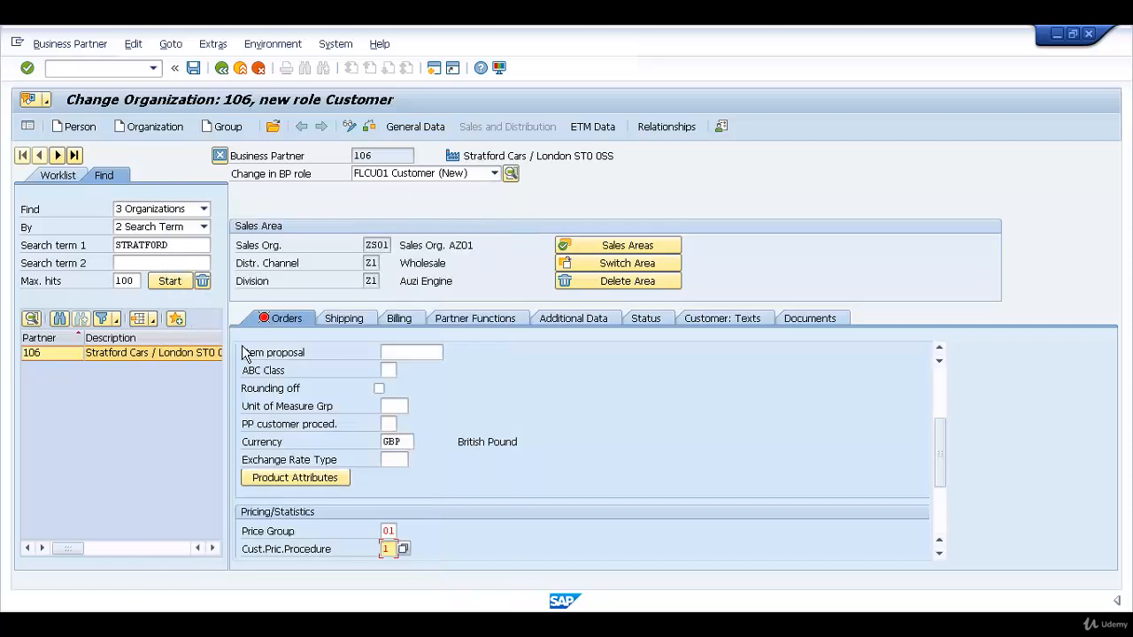
# Display the billing data, then check the business partner for errors and save the new Customer role
pyautogui.click(375, 324)
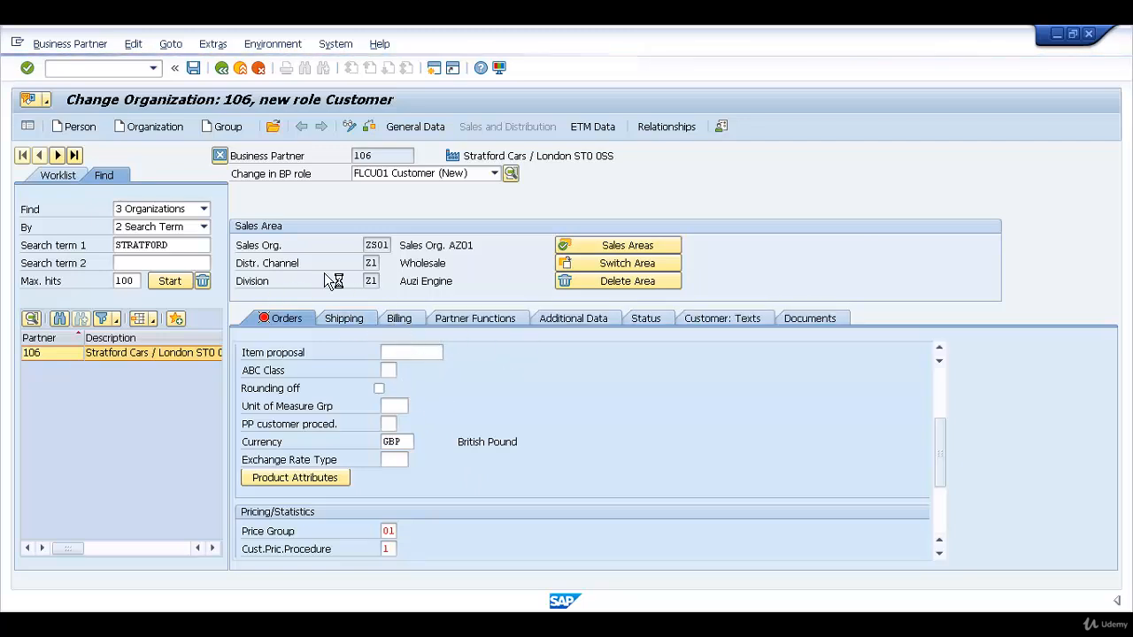
pyautogui.click(392, 324)
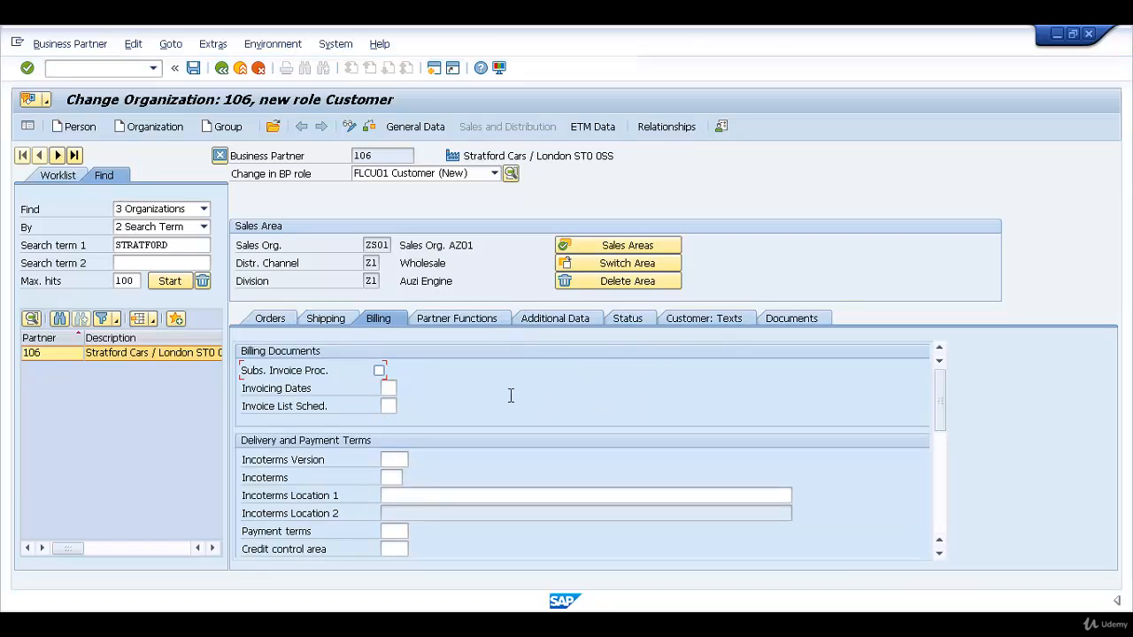
pyautogui.click(379, 132)
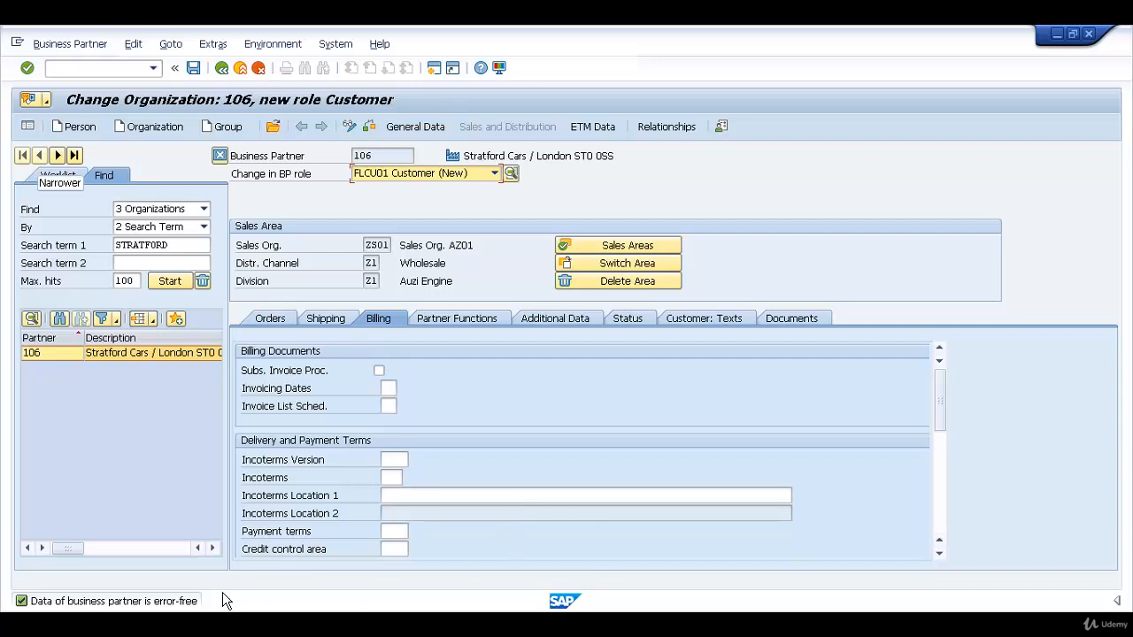
pyautogui.click(203, 75)
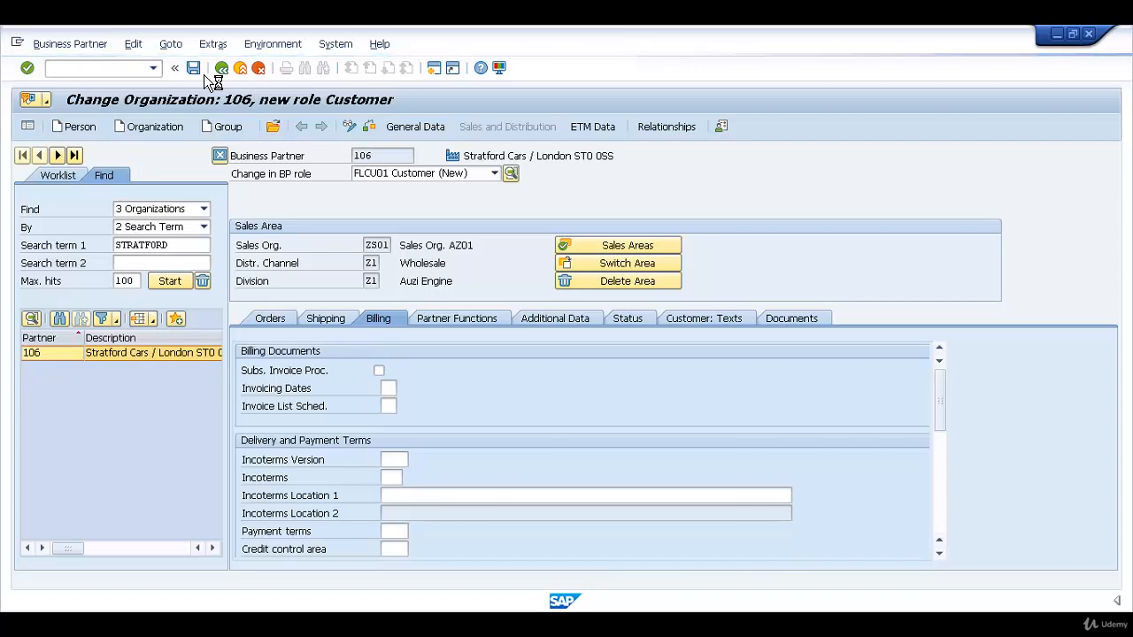